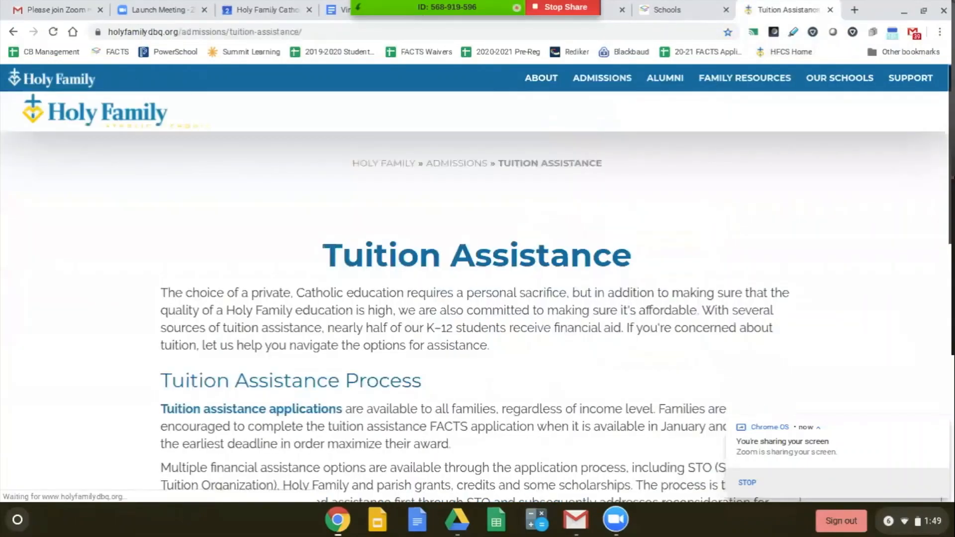
Step: Go from the Tuition Assistance page through the need-based assistance information to the FACTS online application
{"action": "scroll", "coordinate": [572, 303], "scroll_direction": "down", "scroll_amount": 6}
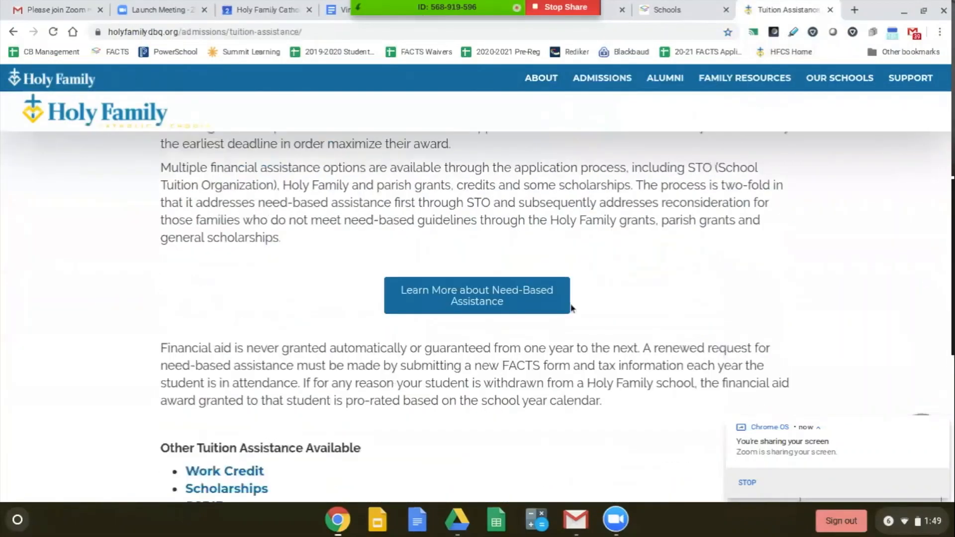
{"action": "left_click", "coordinate": [506, 305]}
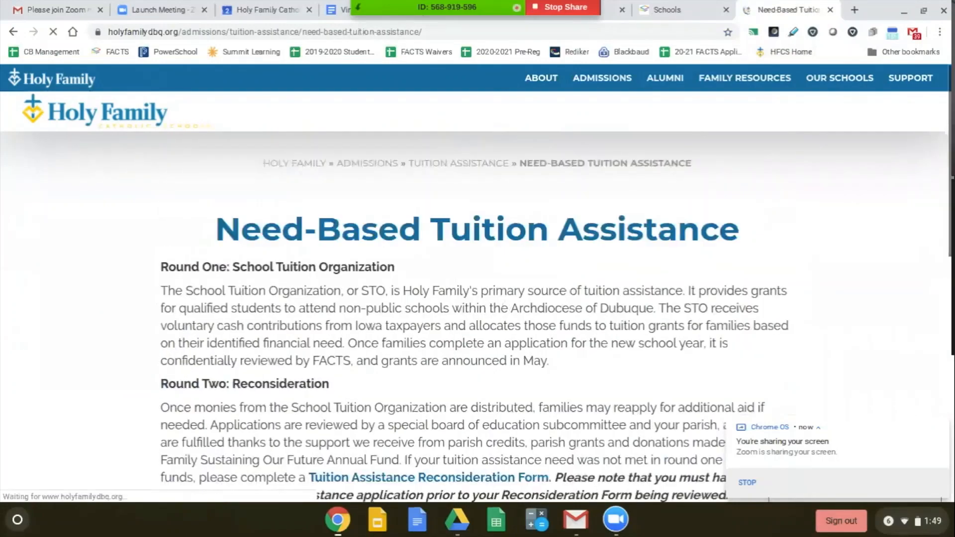
{"action": "scroll", "coordinate": [478, 298], "scroll_direction": "down", "scroll_amount": 3}
{"action": "scroll", "coordinate": [473, 487], "scroll_direction": "down", "scroll_amount": 3}
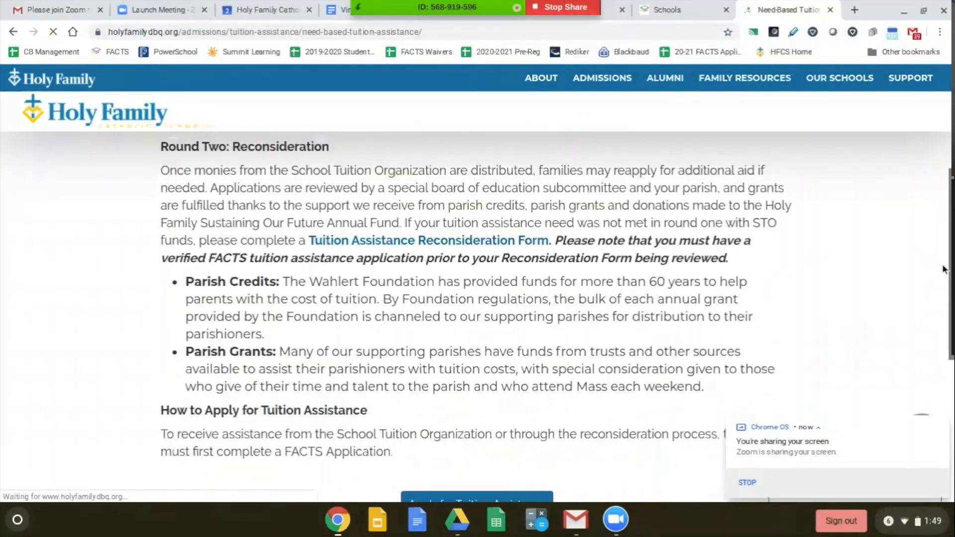
{"action": "left_click", "coordinate": [473, 489]}
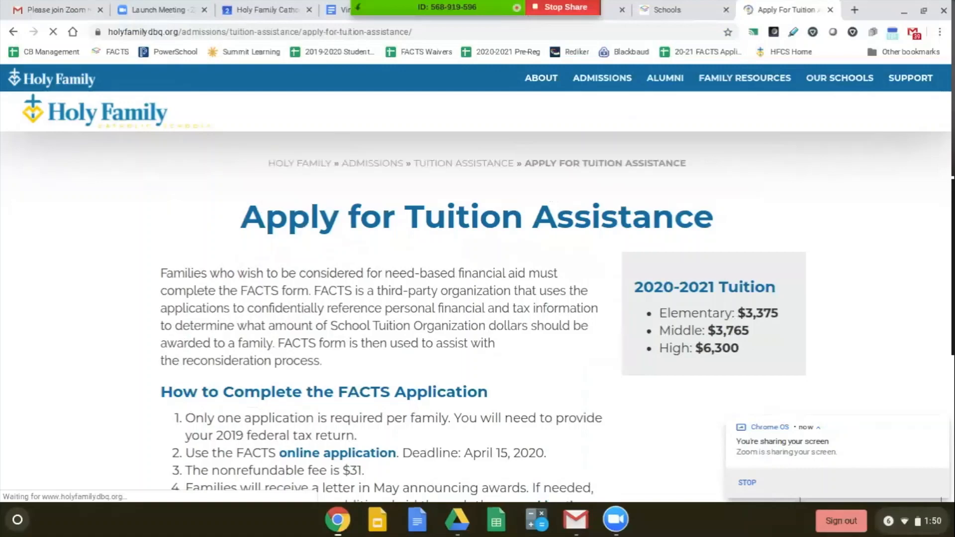
{"action": "left_click", "coordinate": [309, 455]}
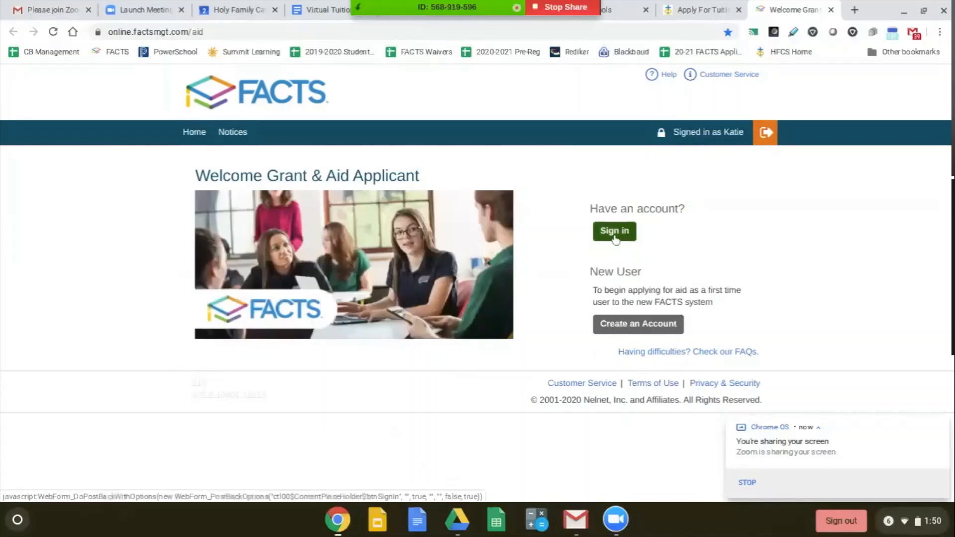
Step: Look at the FACTS sign-in page and the Create Account page for new users, then cancel account creation
{"action": "left_click", "coordinate": [615, 240]}
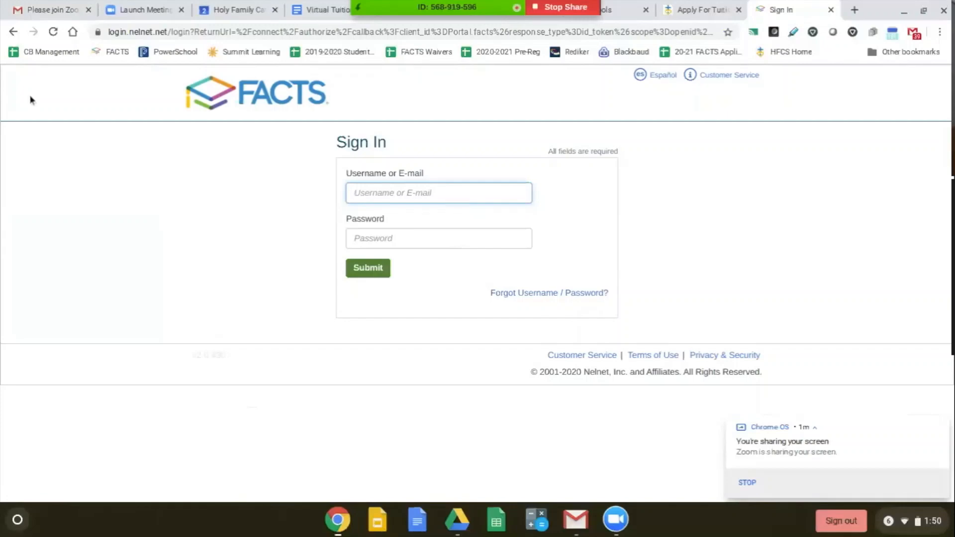
{"action": "left_click", "coordinate": [12, 32]}
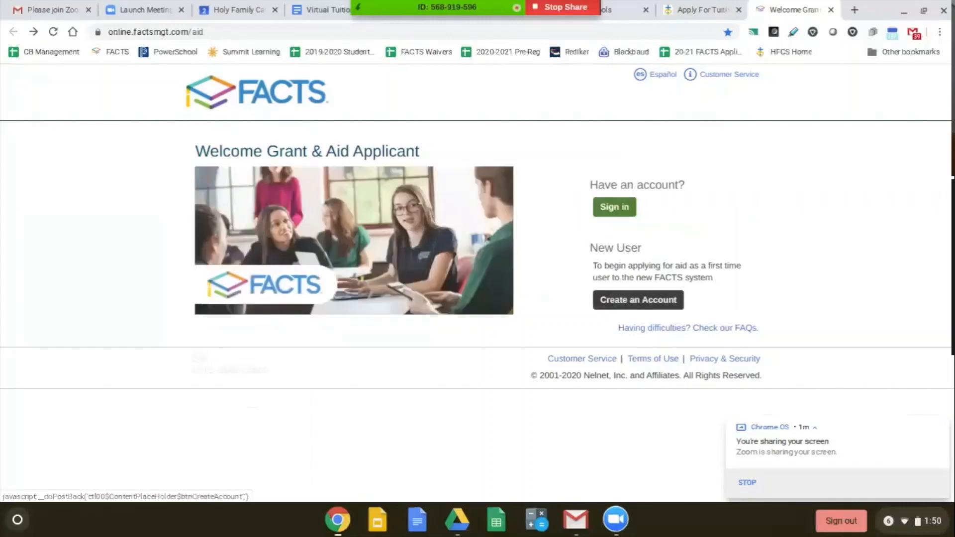
{"action": "left_click", "coordinate": [631, 303]}
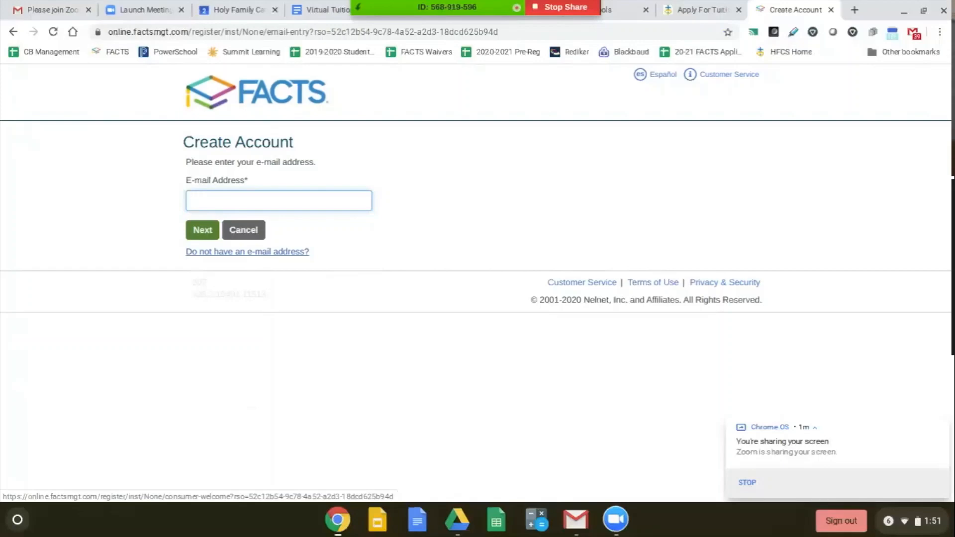
{"action": "left_click", "coordinate": [241, 232]}
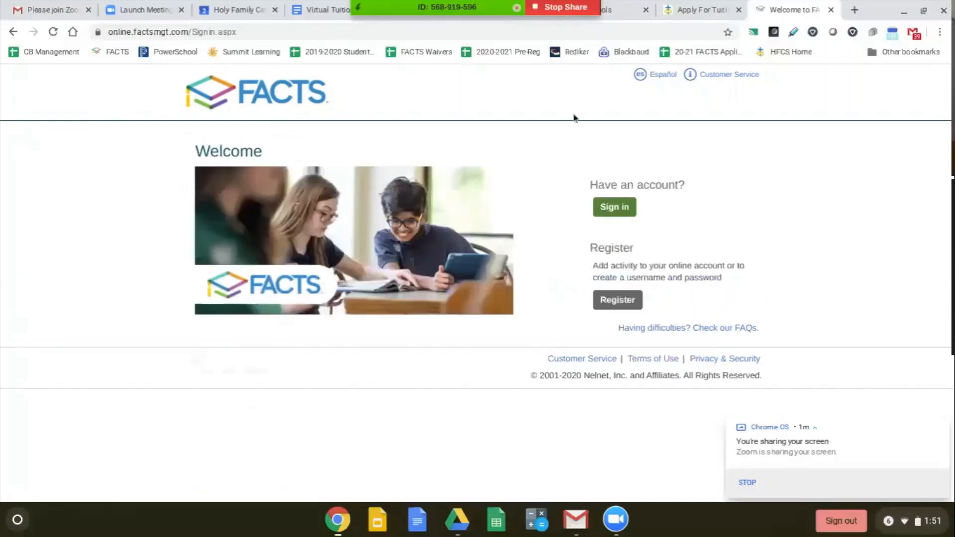
Step: Open the Applicant section of the 2020-2021 application preview and review its name, address and phone fields
{"action": "left_click", "coordinate": [615, 14]}
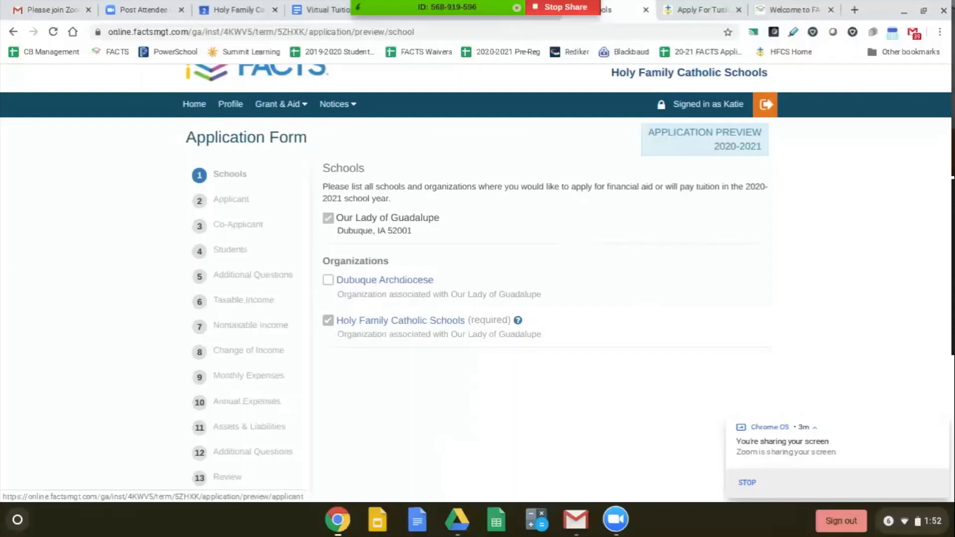
{"action": "left_click", "coordinate": [227, 206]}
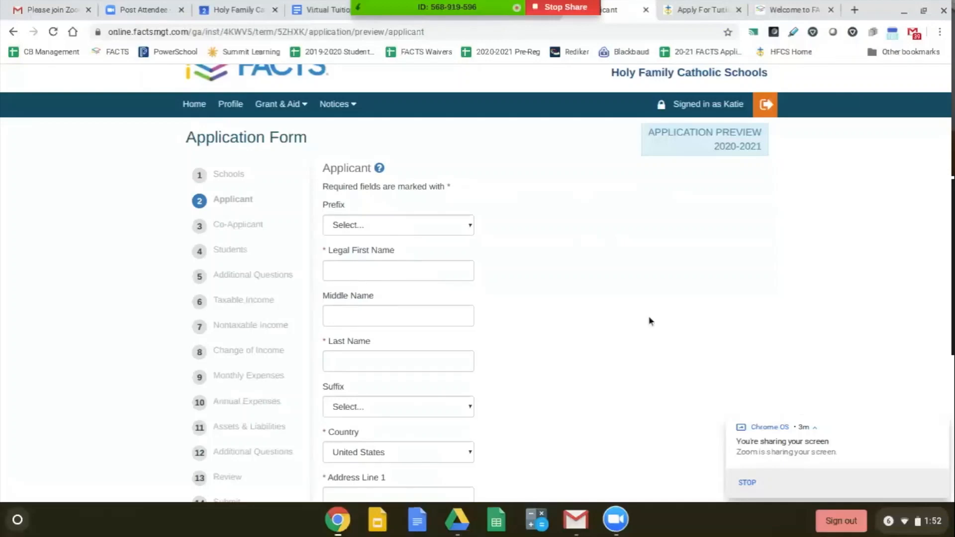
{"action": "scroll", "coordinate": [652, 320], "scroll_direction": "down", "scroll_amount": 4}
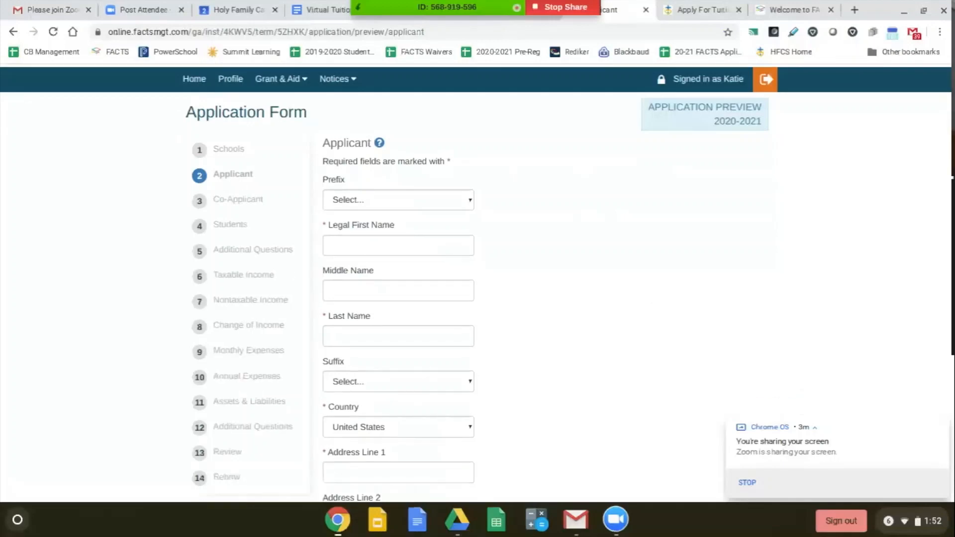
{"action": "scroll", "coordinate": [477, 296], "scroll_direction": "down", "scroll_amount": 6}
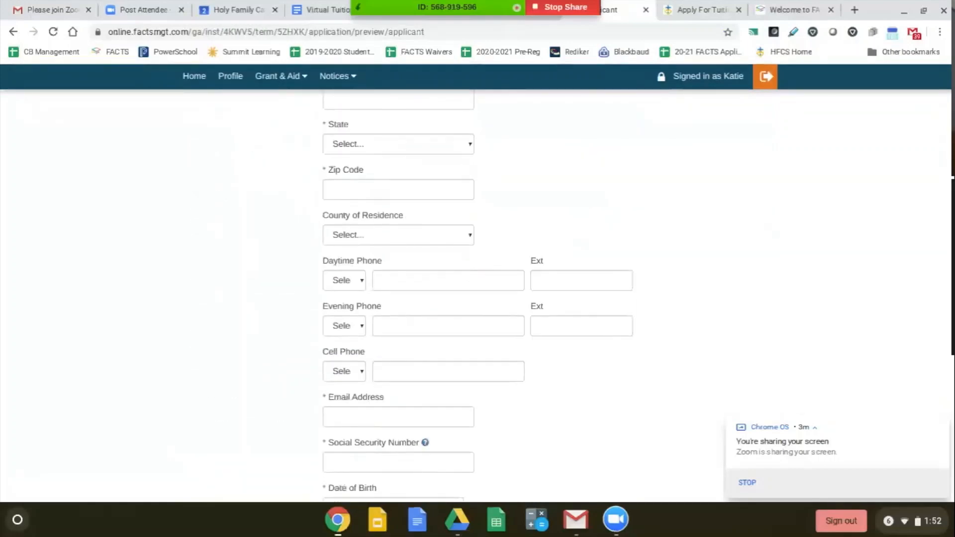
{"action": "scroll", "coordinate": [477, 296], "scroll_direction": "up", "scroll_amount": 2}
{"action": "scroll", "coordinate": [269, 384], "scroll_direction": "down", "scroll_amount": 3}
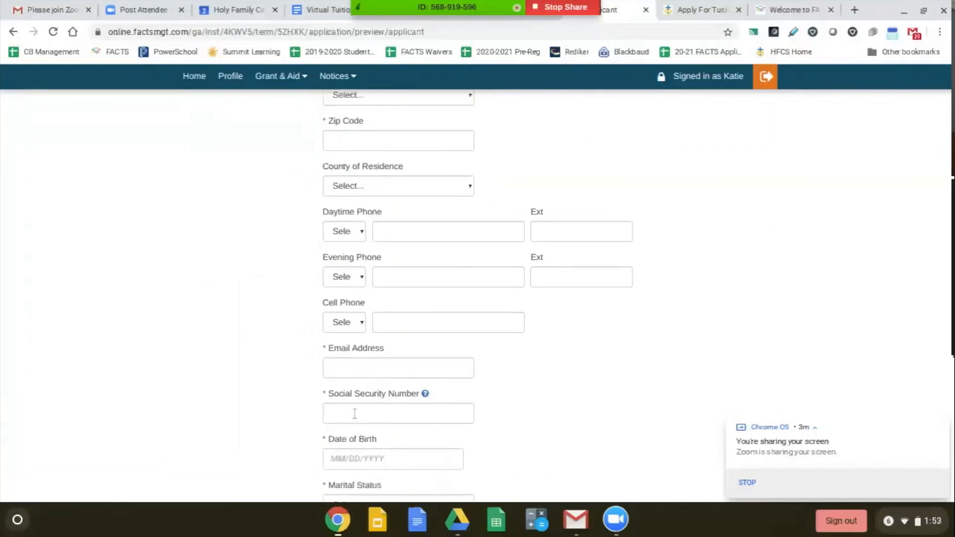
Step: Review the applicant's Social Security Number, date of birth, marital status, employment and co-applicant fields
{"action": "left_click", "coordinate": [354, 414]}
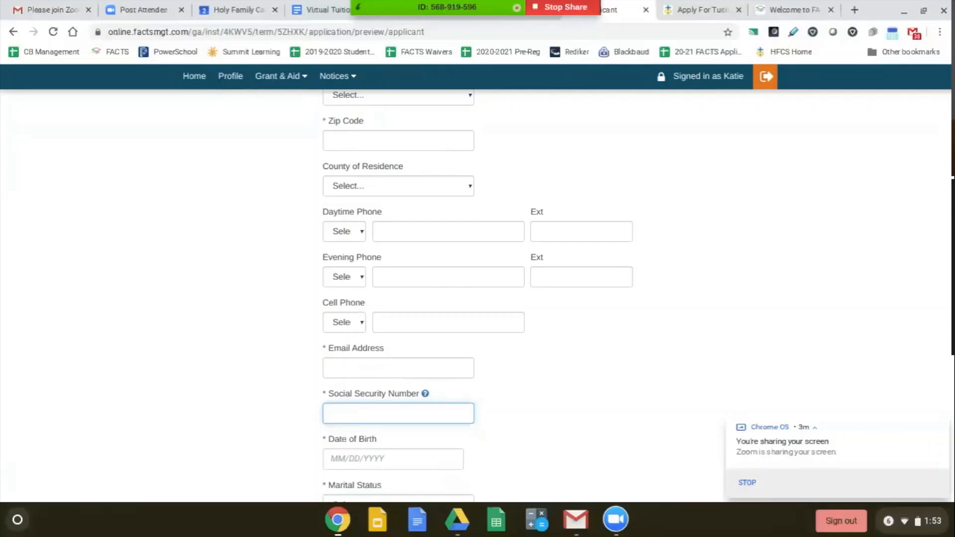
{"action": "left_click", "coordinate": [624, 367]}
{"action": "scroll", "coordinate": [624, 367], "scroll_direction": "down", "scroll_amount": 1}
{"action": "scroll", "coordinate": [478, 296], "scroll_direction": "down", "scroll_amount": 2}
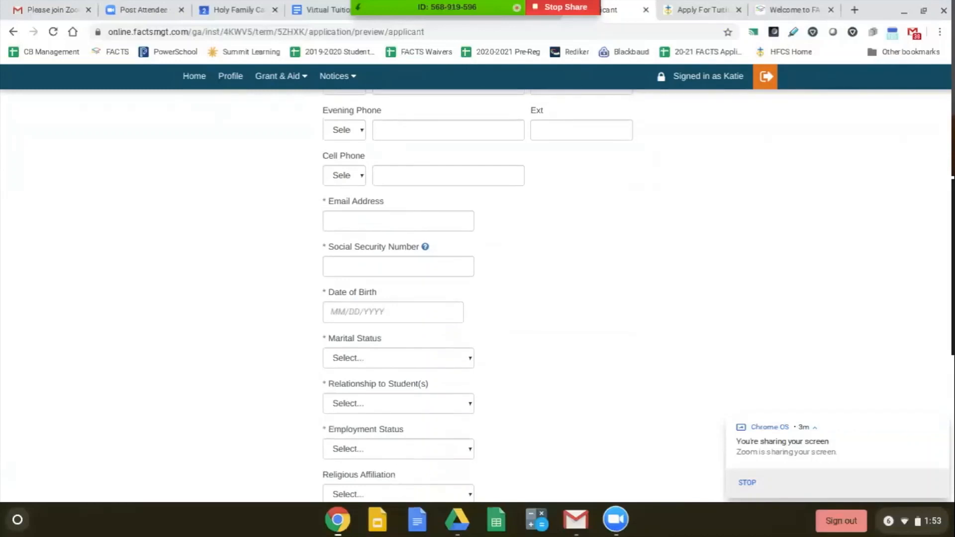
{"action": "scroll", "coordinate": [478, 296], "scroll_direction": "down", "scroll_amount": 2}
{"action": "scroll", "coordinate": [478, 296], "scroll_direction": "down", "scroll_amount": 2}
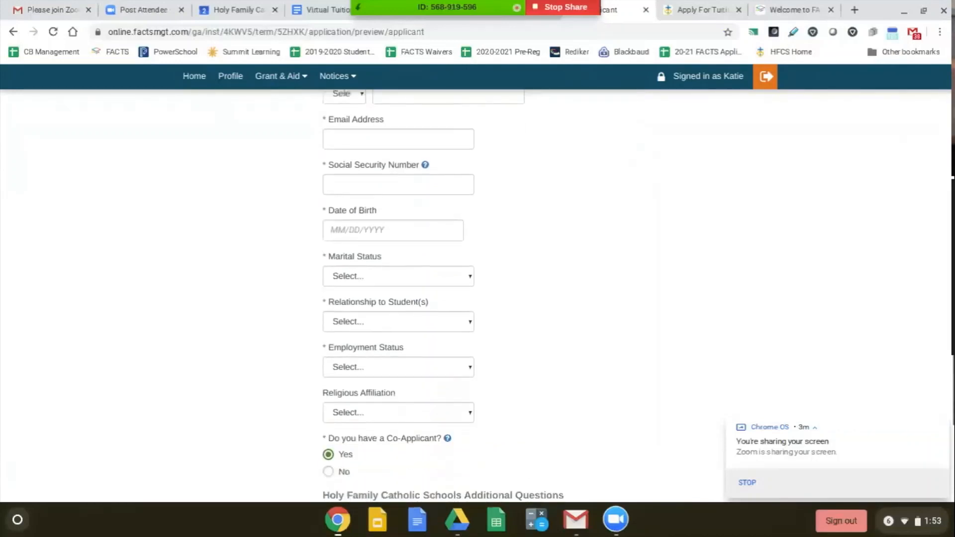
{"action": "scroll", "coordinate": [478, 296], "scroll_direction": "down", "scroll_amount": 1}
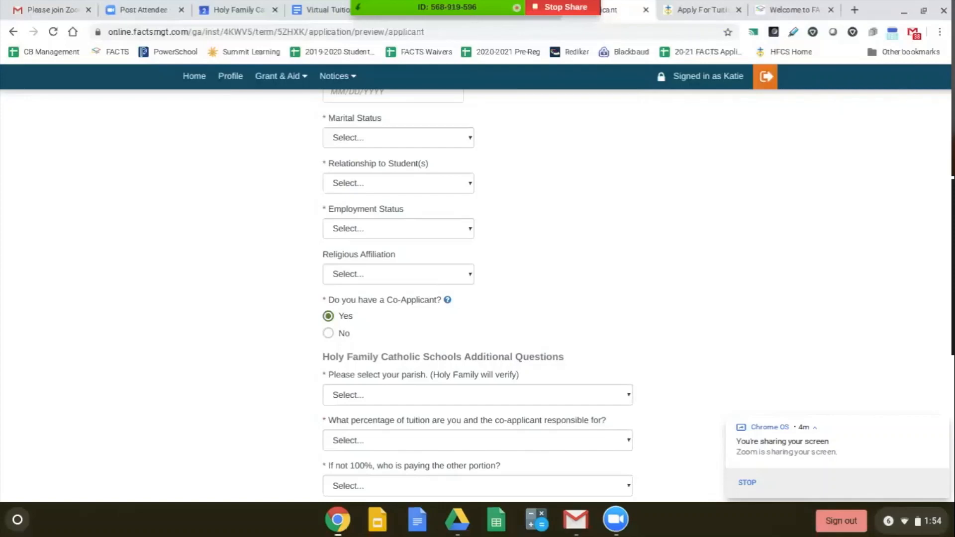
Step: Review the choices for tuition percentage and parish, and the remaining Holy Family and Dubuque Archdiocese questions, without selecting anything
{"action": "left_click", "coordinate": [506, 441]}
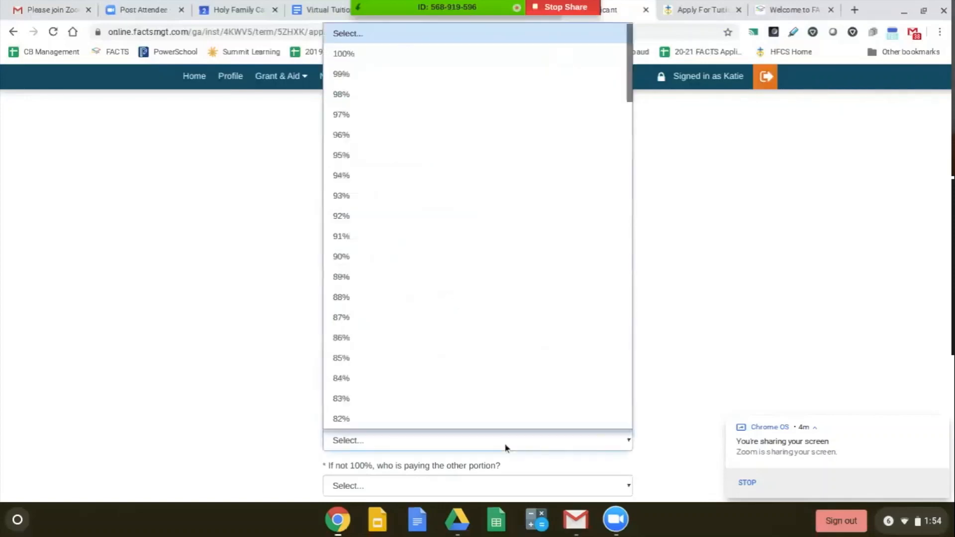
{"action": "scroll", "coordinate": [494, 74], "scroll_direction": "down", "scroll_amount": 2}
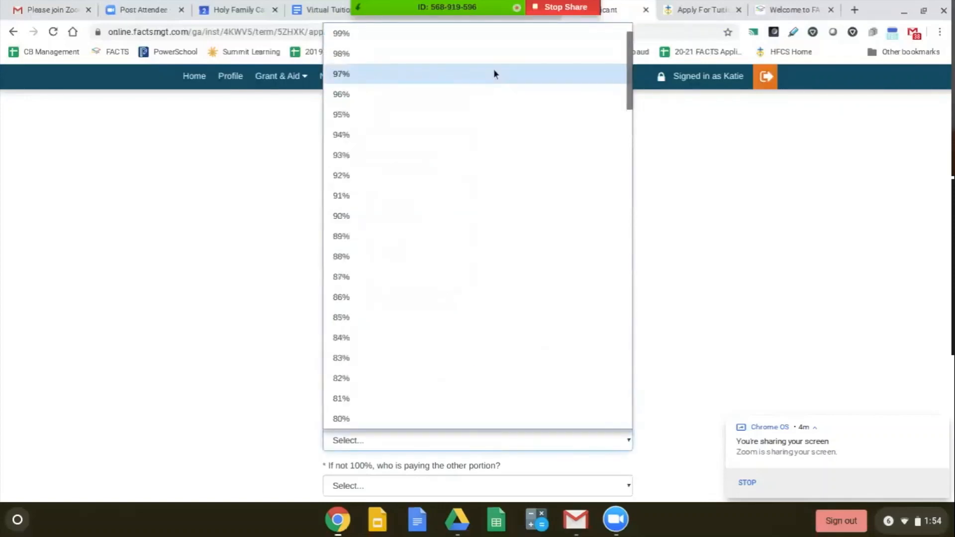
{"action": "left_click", "coordinate": [679, 220]}
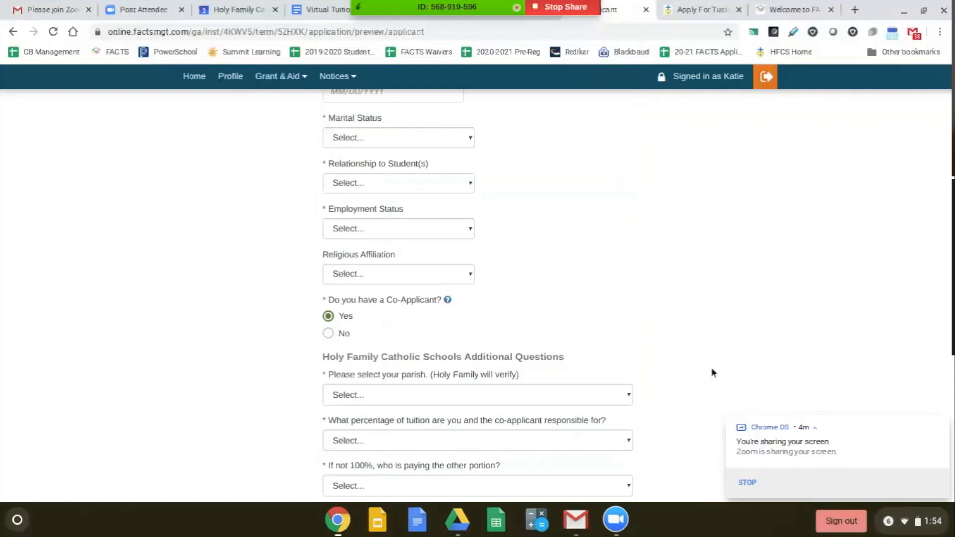
{"action": "left_click", "coordinate": [629, 399]}
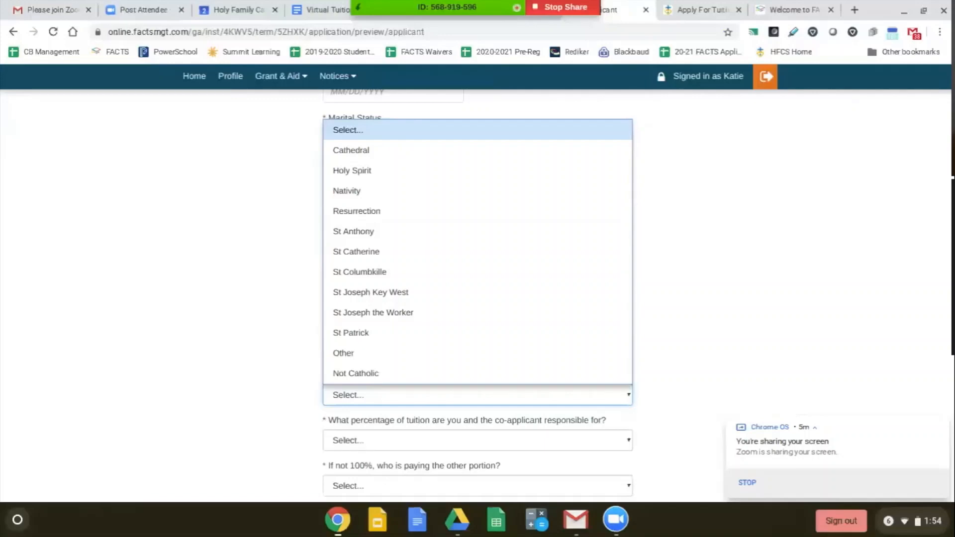
{"action": "left_click", "coordinate": [658, 384]}
{"action": "scroll", "coordinate": [657, 384], "scroll_direction": "down", "scroll_amount": 3}
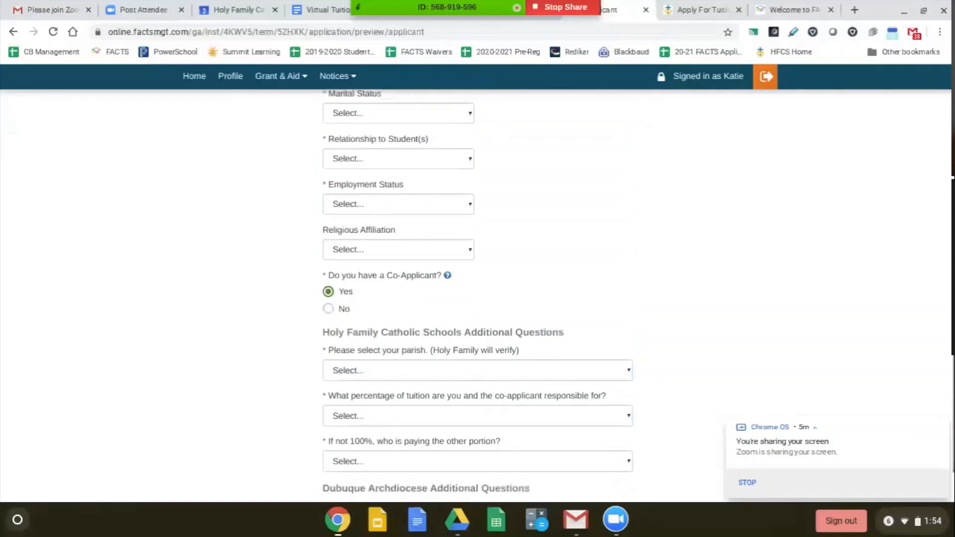
{"action": "scroll", "coordinate": [477, 291], "scroll_direction": "down", "scroll_amount": 1}
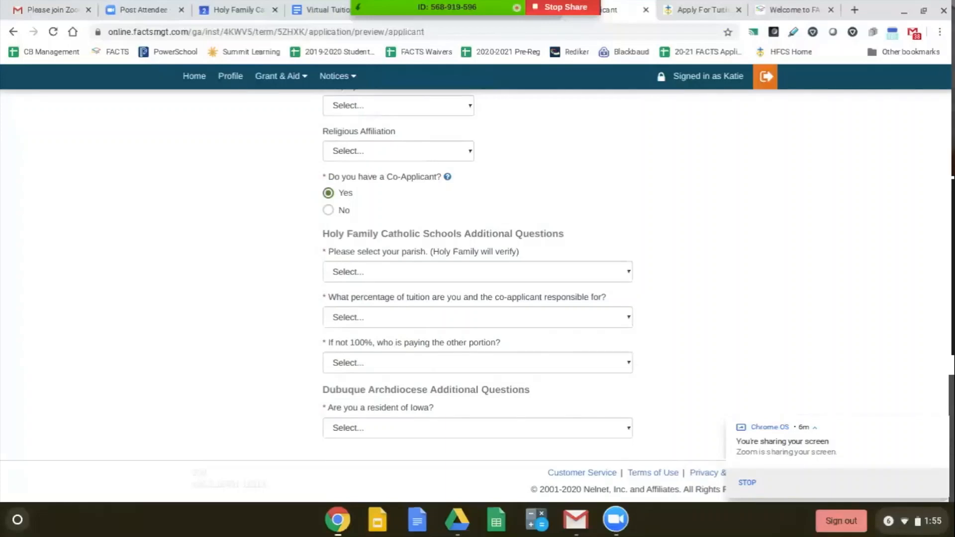
Step: Open the Co-Applicant section and review its fields, including the help note for the Social Security Number
{"action": "scroll", "coordinate": [478, 293], "scroll_direction": "up", "scroll_amount": 20}
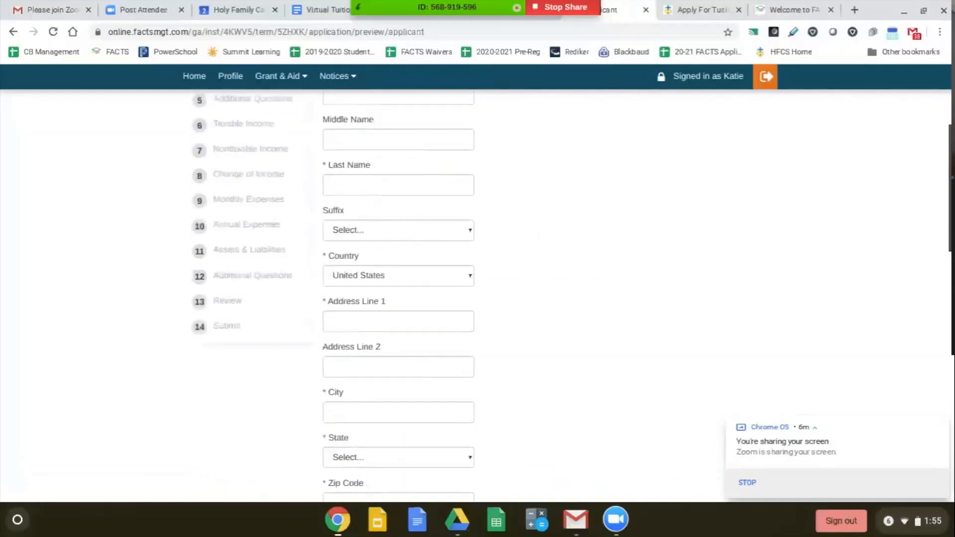
{"action": "scroll", "coordinate": [477, 293], "scroll_direction": "up", "scroll_amount": 1}
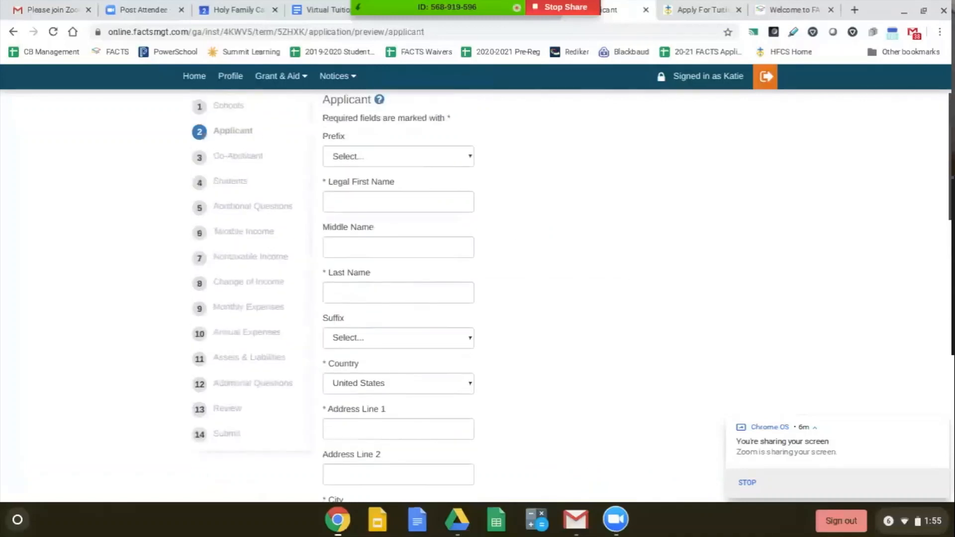
{"action": "left_click", "coordinate": [241, 158]}
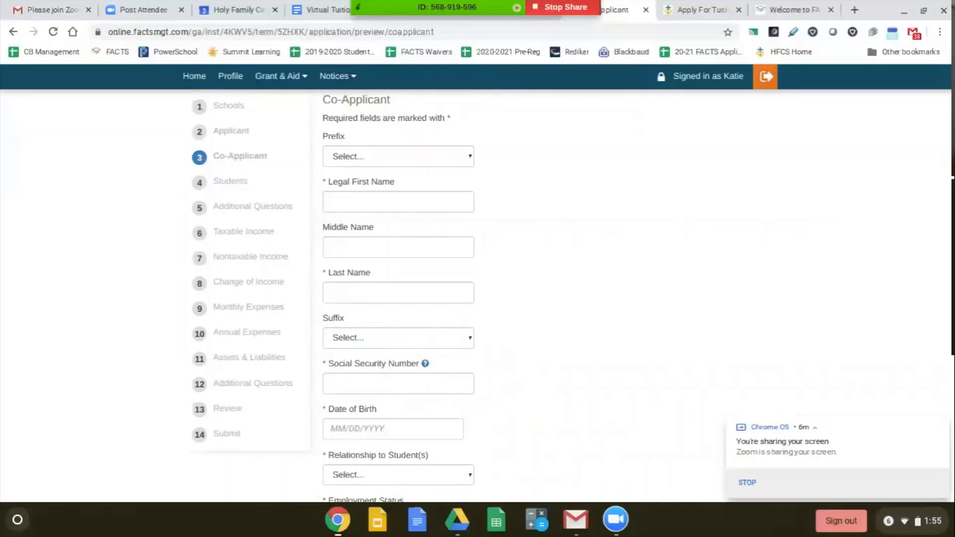
{"action": "left_click_drag", "start_coordinate": [952, 176], "coordinate": [925, 282]}
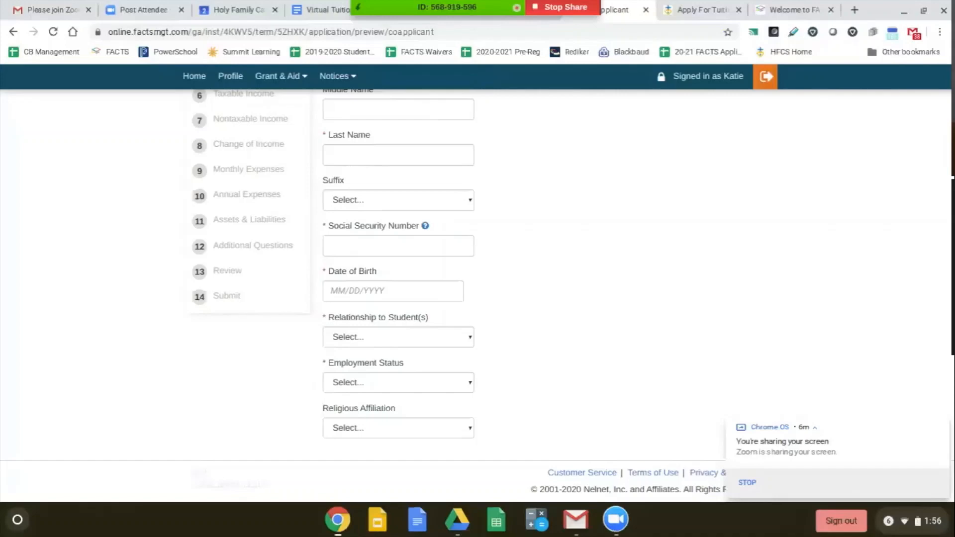
{"action": "left_click", "coordinate": [426, 227]}
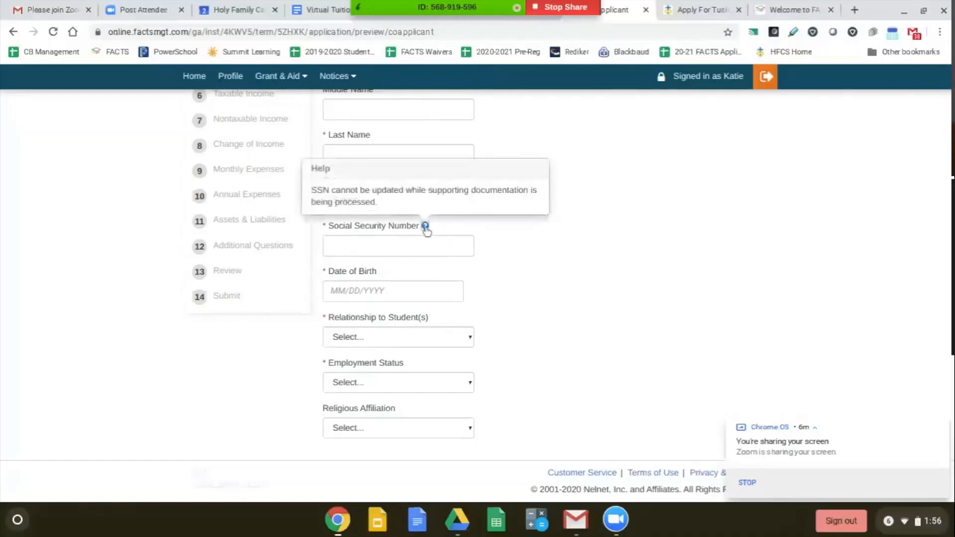
{"action": "left_click", "coordinate": [493, 237]}
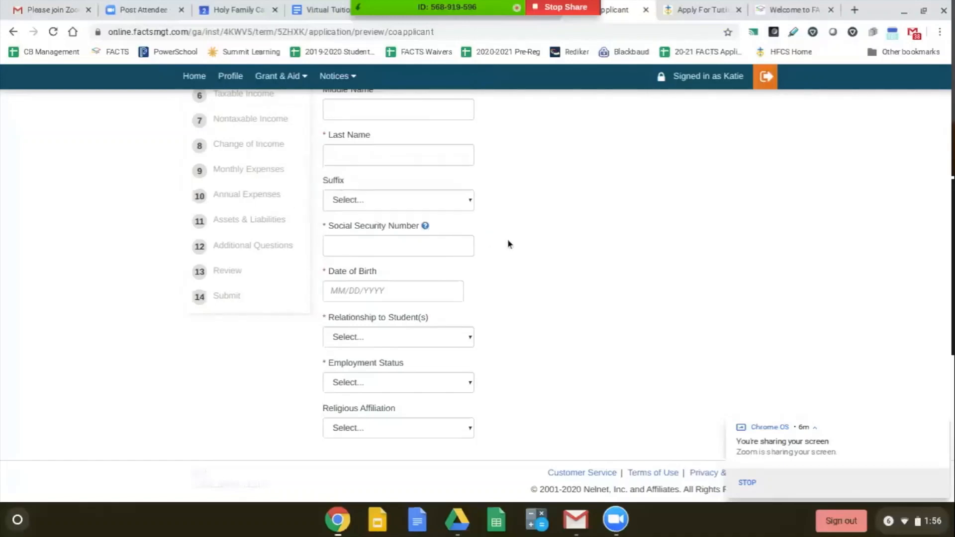
{"action": "scroll", "coordinate": [267, 219], "scroll_direction": "up", "scroll_amount": 4}
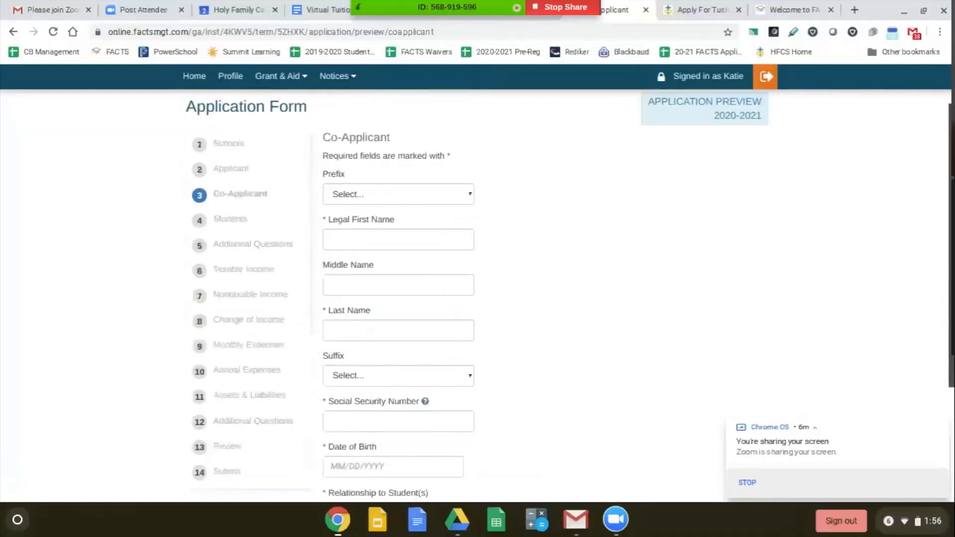
Step: Open the Students section, expand the Preview Student entry and review its details down to the yearly tuition payment field
{"action": "left_click", "coordinate": [222, 223]}
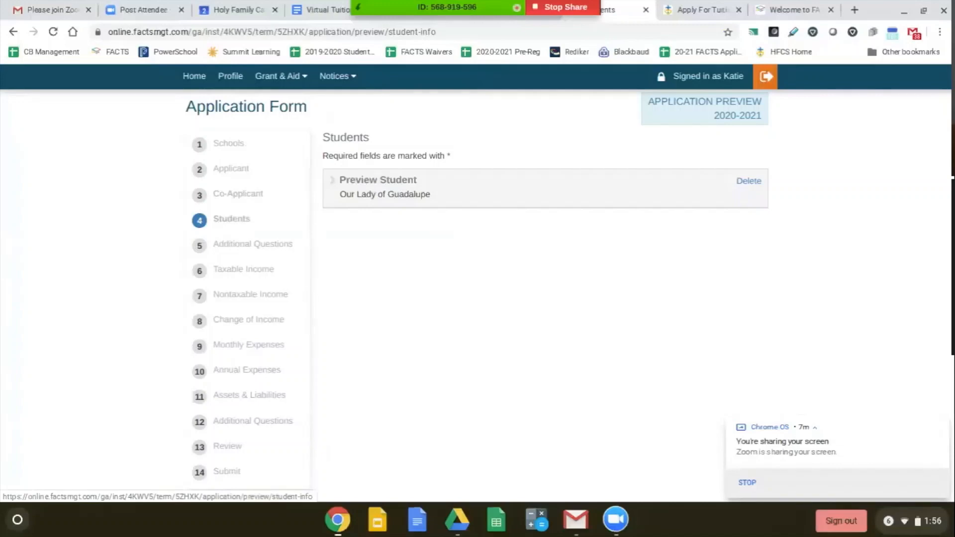
{"action": "left_click", "coordinate": [407, 196]}
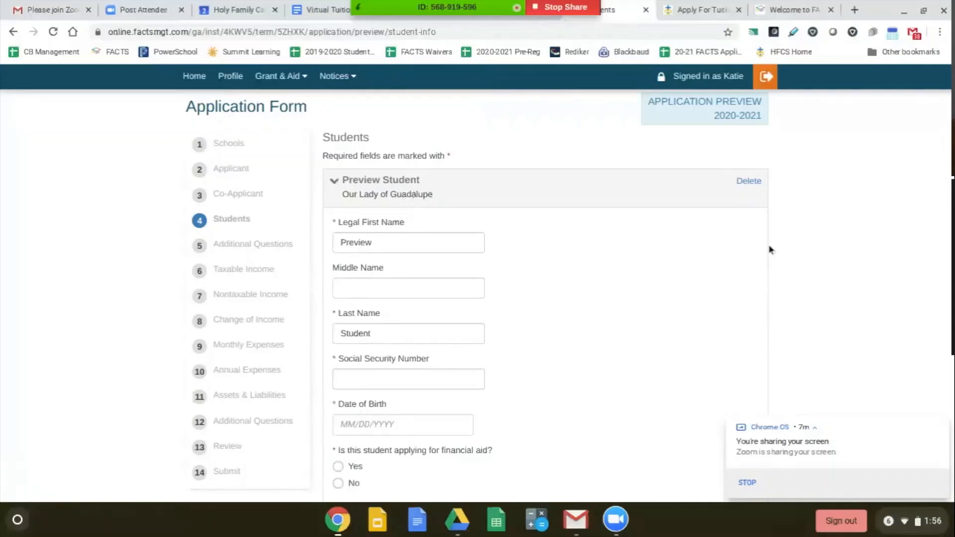
{"action": "scroll", "coordinate": [769, 250], "scroll_direction": "down", "scroll_amount": 4}
{"action": "scroll", "coordinate": [349, 409], "scroll_direction": "down", "scroll_amount": 3}
{"action": "scroll", "coordinate": [542, 253], "scroll_direction": "down", "scroll_amount": 1}
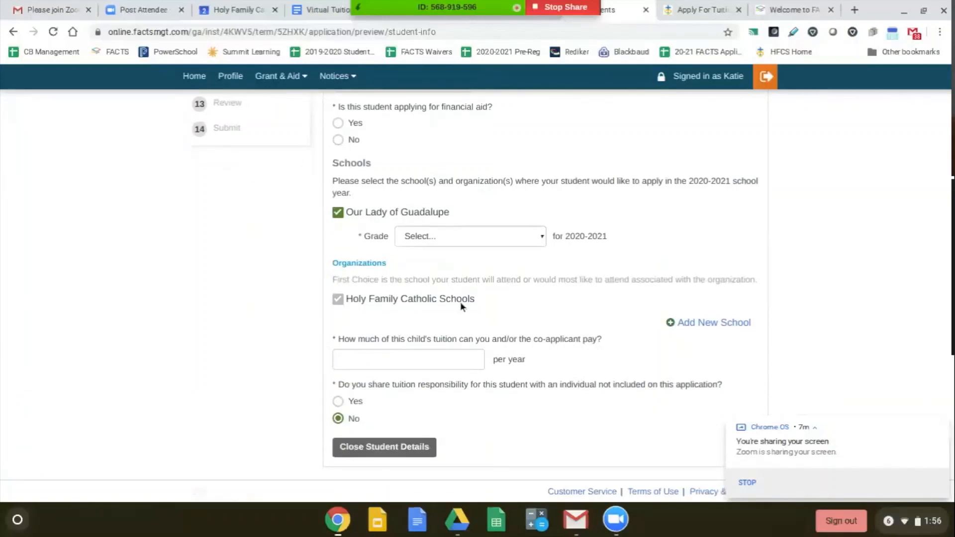
{"action": "left_click", "coordinate": [417, 357]}
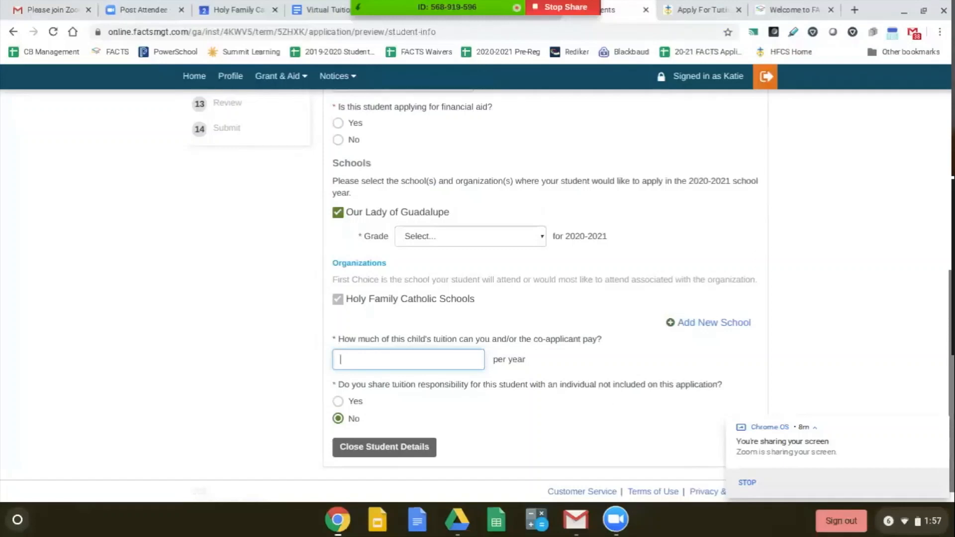
Step: Open the Additional Questions section for students and select the acknowledgement that PK students are not eligible for financial aid awards
{"action": "scroll", "coordinate": [542, 289], "scroll_direction": "up", "scroll_amount": 3}
{"action": "scroll", "coordinate": [542, 288], "scroll_direction": "up", "scroll_amount": 3}
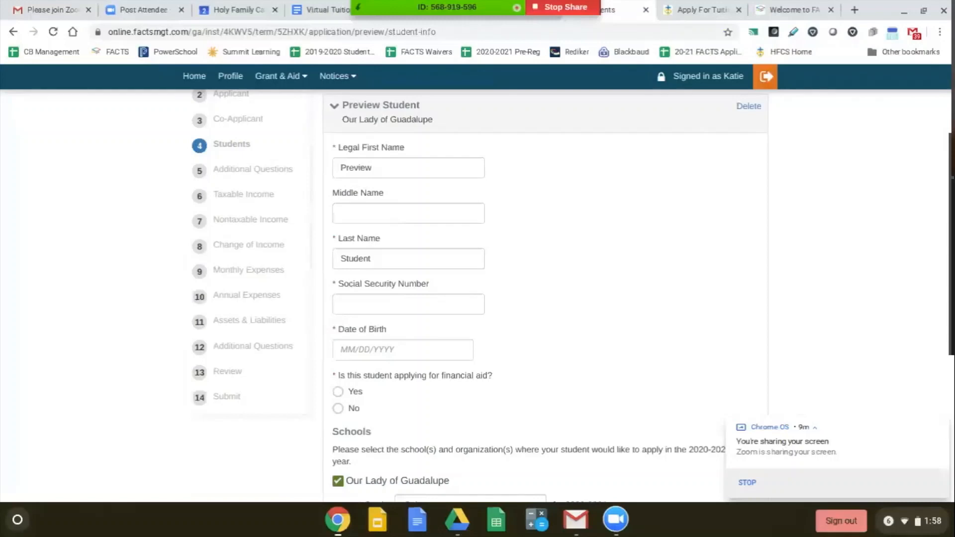
{"action": "left_click", "coordinate": [244, 172]}
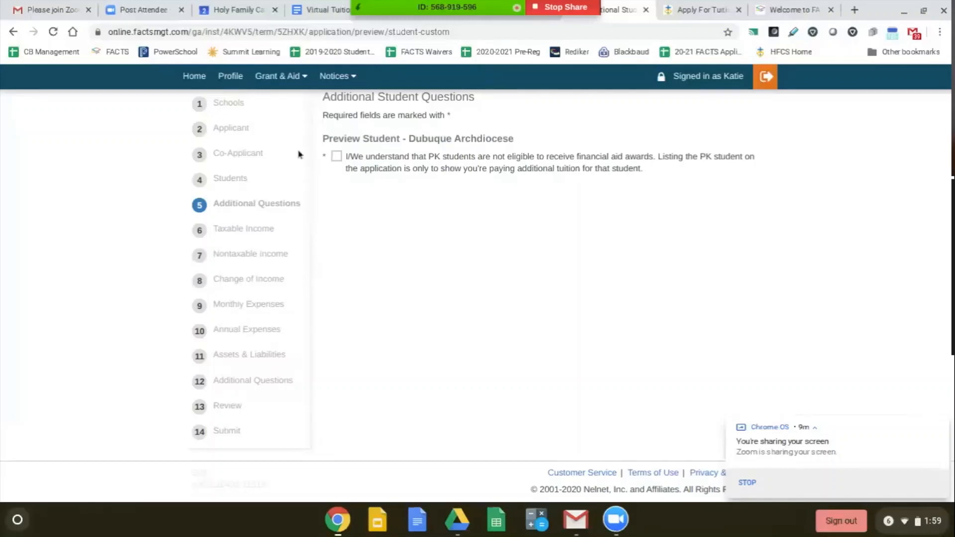
{"action": "left_click", "coordinate": [336, 157]}
Step: Open the Taxable Income section, compare both answers about the applicant's federal tax return, and settle on Yes for entering adjusted gross income
{"action": "left_click", "coordinate": [248, 232]}
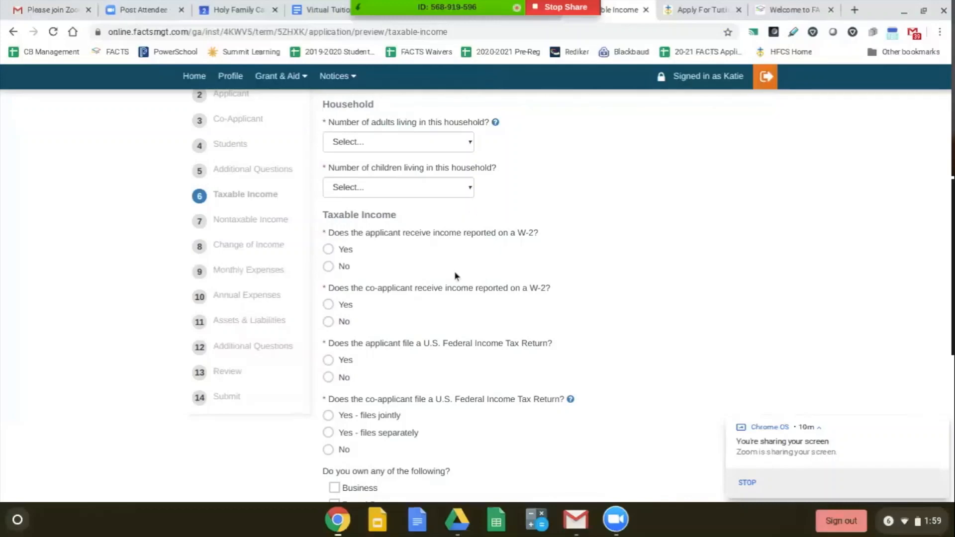
{"action": "left_click", "coordinate": [328, 362]}
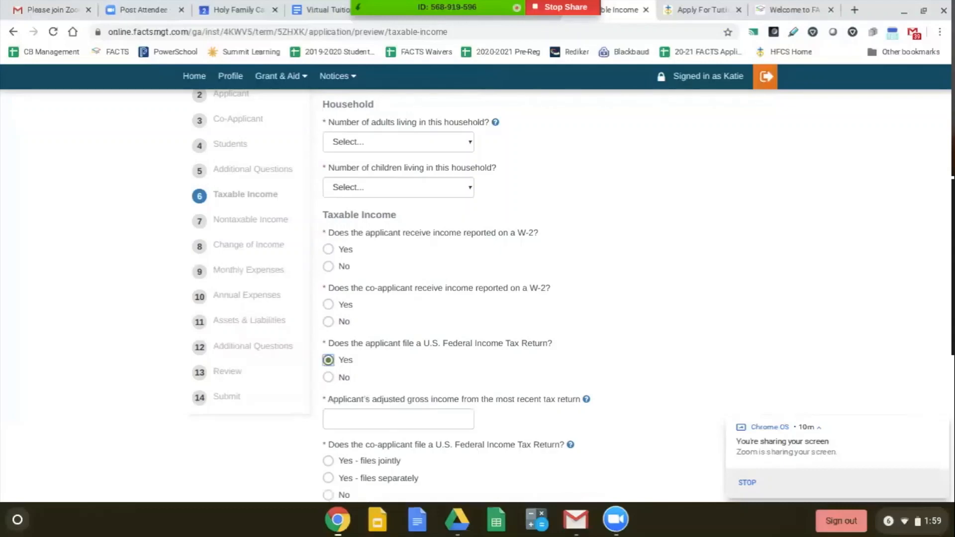
{"action": "left_click", "coordinate": [329, 377]}
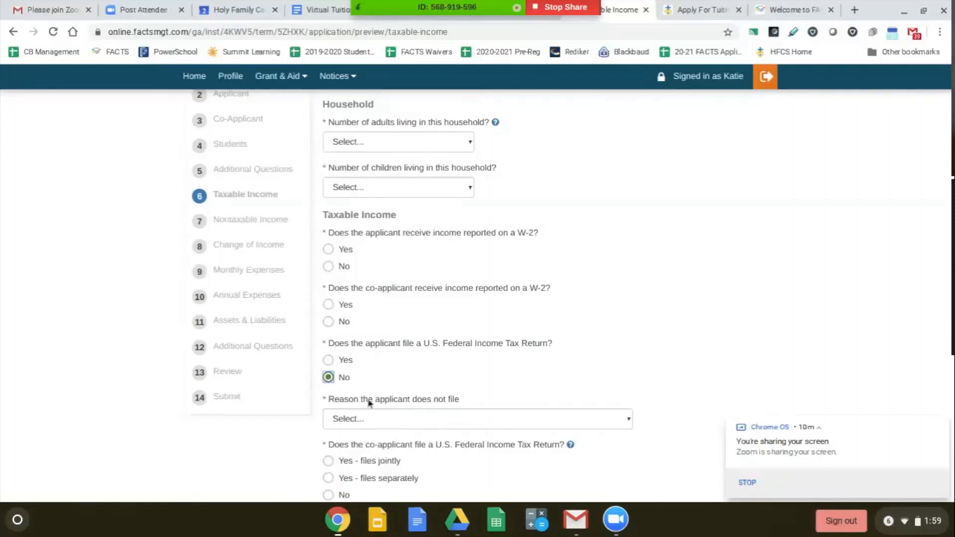
{"action": "left_click", "coordinate": [329, 359]}
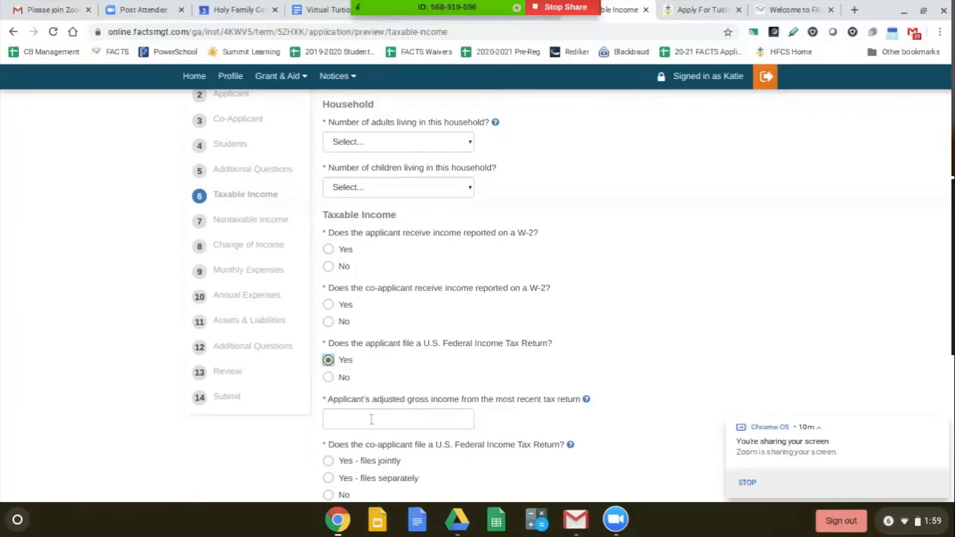
{"action": "left_click", "coordinate": [371, 419]}
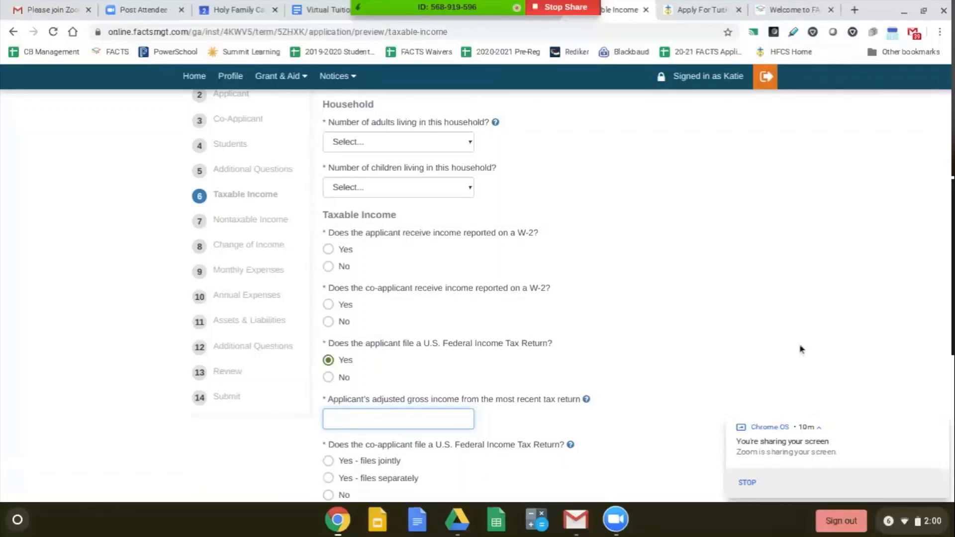
Step: Review the remaining Taxable Income questions on the co-applicant's tax return and ownership of businesses, property, farms or trusts
{"action": "left_click", "coordinate": [835, 350]}
{"action": "key", "text": "Down"}
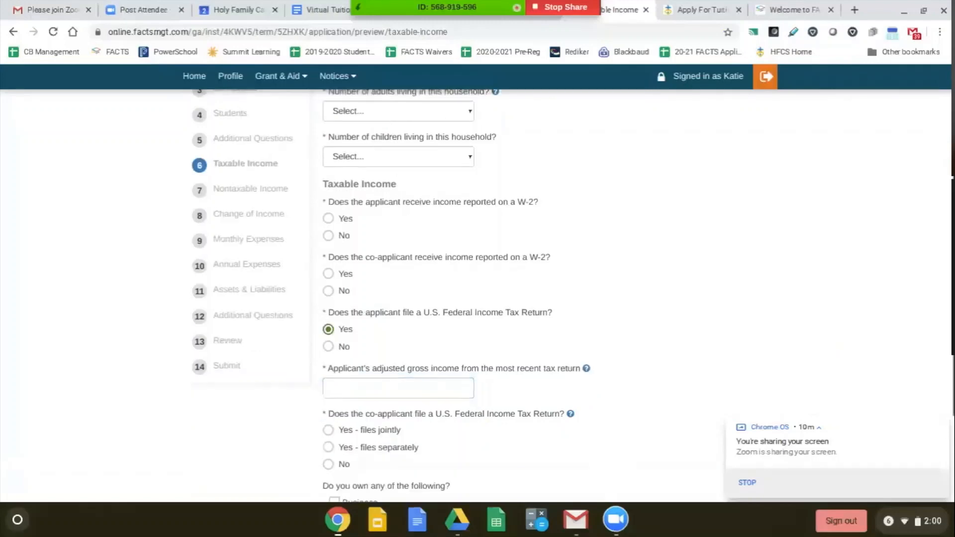
{"action": "scroll", "coordinate": [301, 354], "scroll_direction": "down", "scroll_amount": 3}
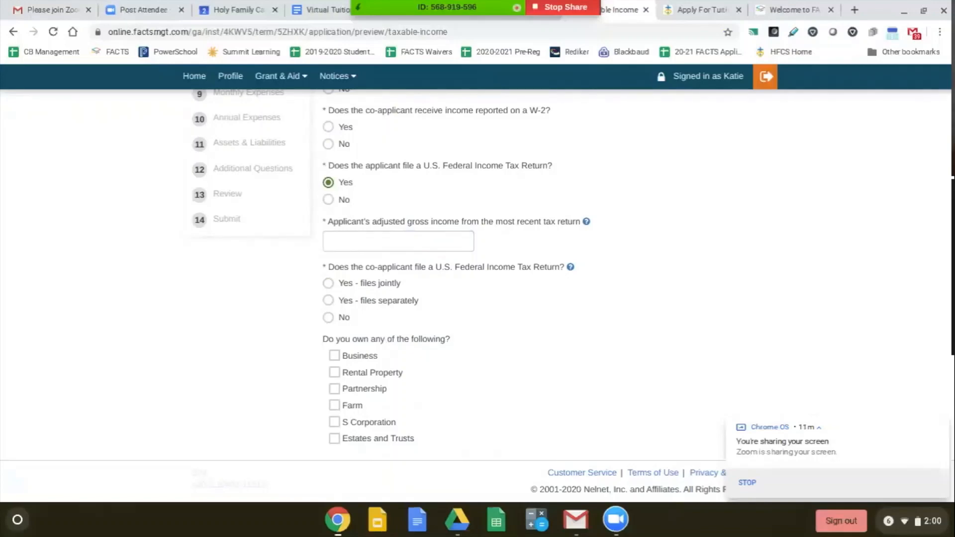
{"action": "scroll", "coordinate": [649, 307], "scroll_direction": "up", "scroll_amount": 4}
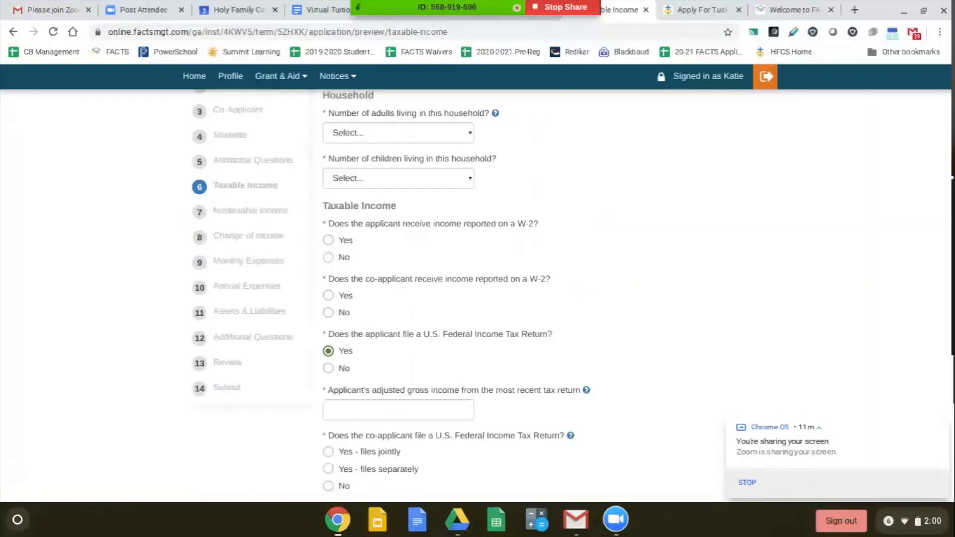
Step: Open the Nontaxable Income section, select Child Support, and check its amount field and payment period choices without picking one
{"action": "left_click", "coordinate": [266, 241]}
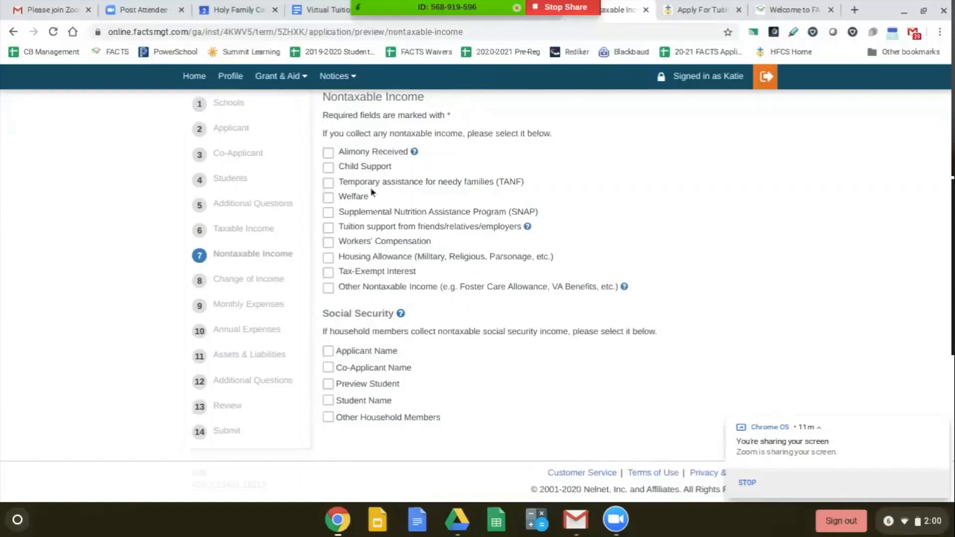
{"action": "left_click", "coordinate": [328, 167]}
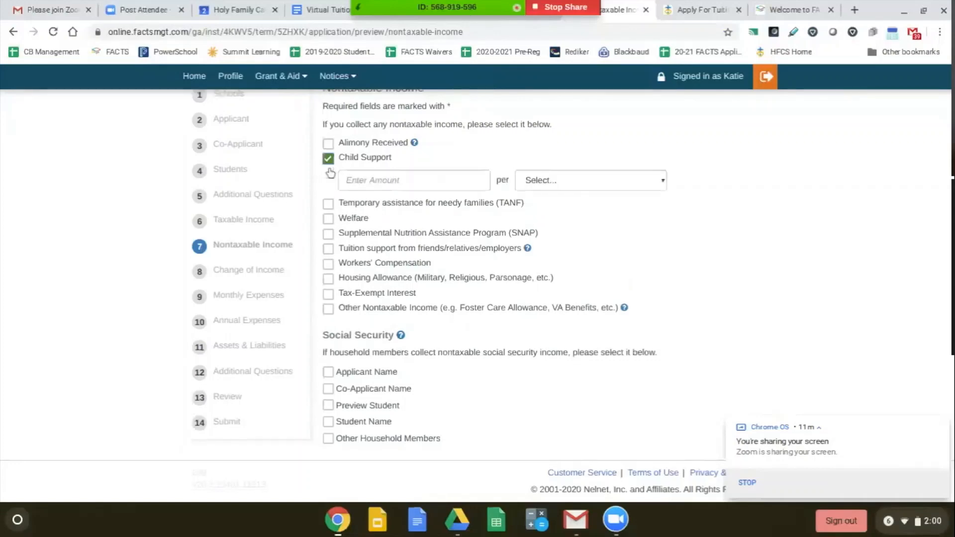
{"action": "left_click", "coordinate": [355, 180]}
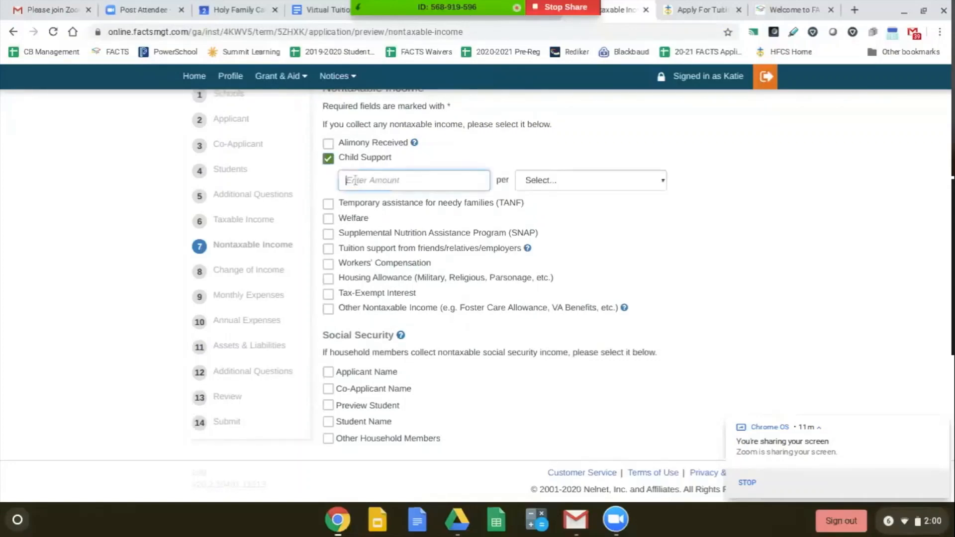
{"action": "left_click", "coordinate": [572, 180]}
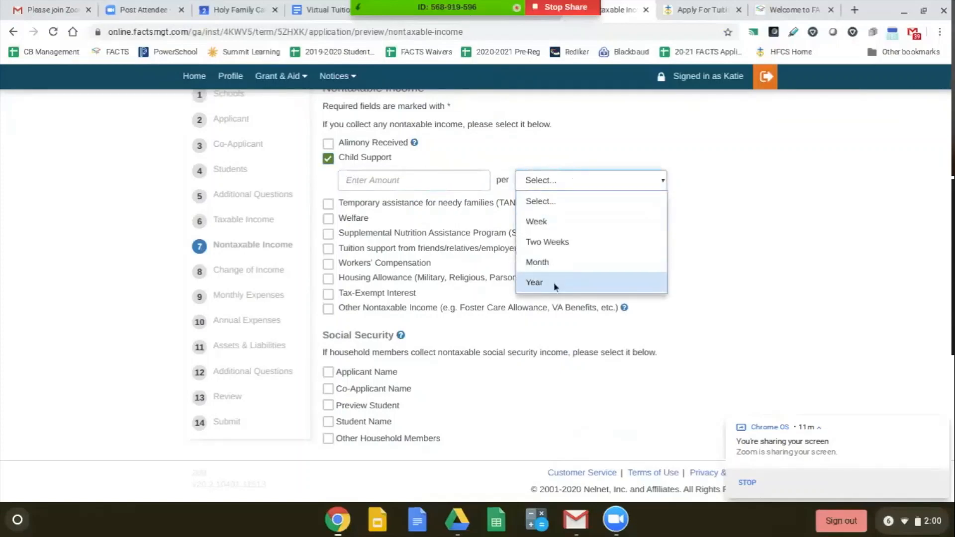
{"action": "left_click", "coordinate": [647, 328]}
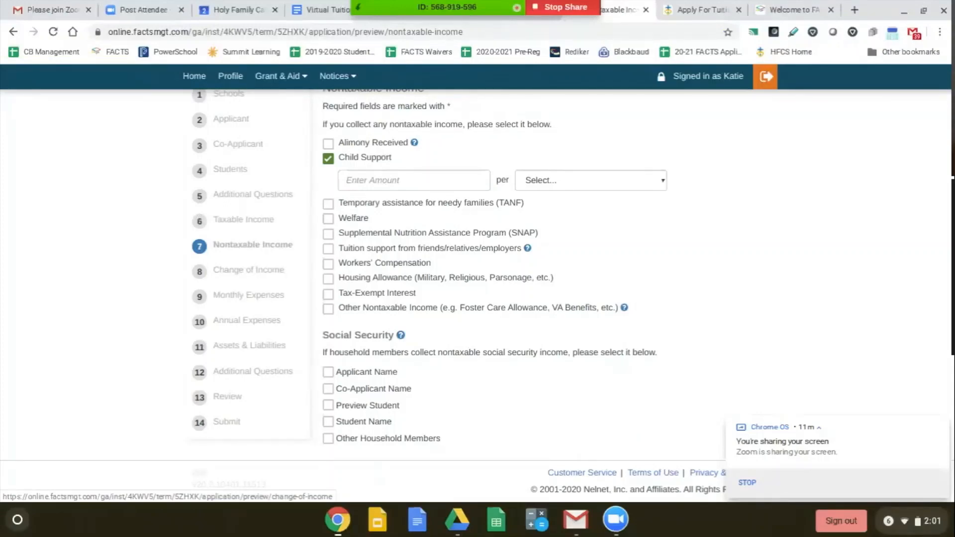
Step: Open the Change of Income section, try No for an anticipated 2020 income decrease, and change the answer to Yes
{"action": "left_click", "coordinate": [241, 277]}
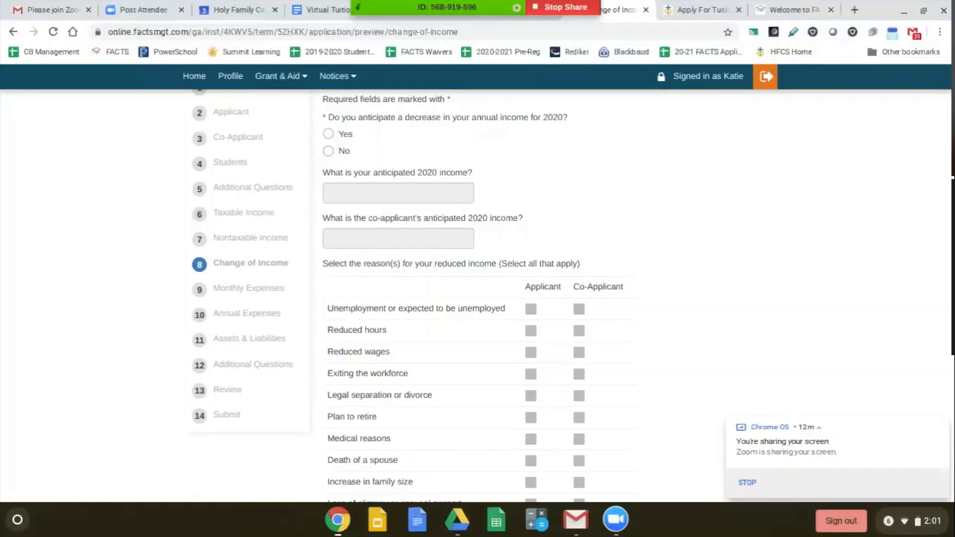
{"action": "left_click", "coordinate": [329, 151]}
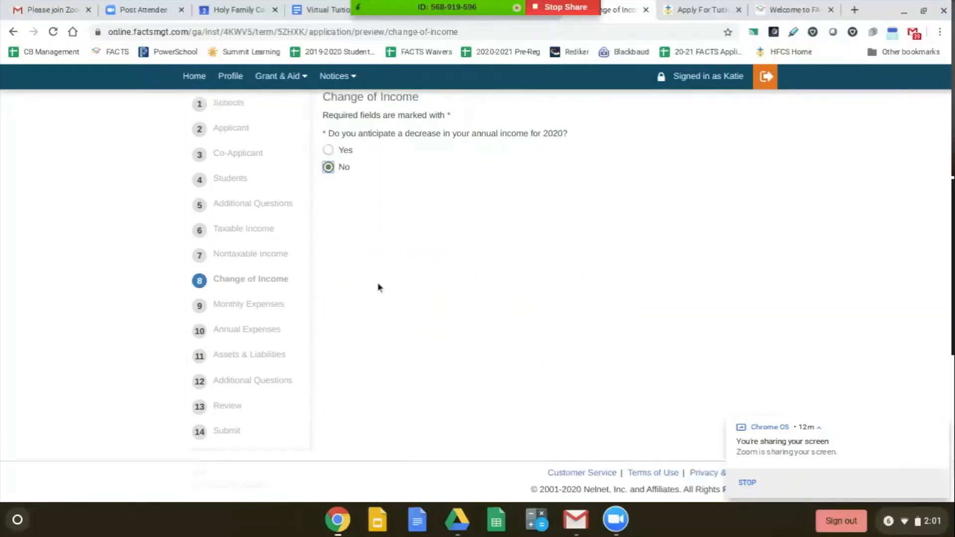
{"action": "left_click", "coordinate": [329, 152]}
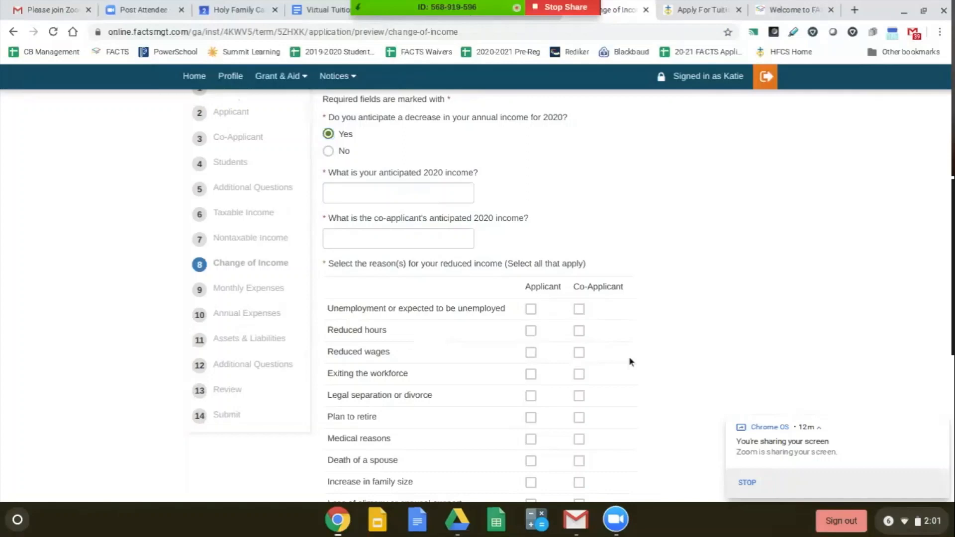
Step: Review the reduced-income reasons, selecting Other for the applicant to view its description field and clearing it again
{"action": "scroll", "coordinate": [631, 362], "scroll_direction": "down", "scroll_amount": 3}
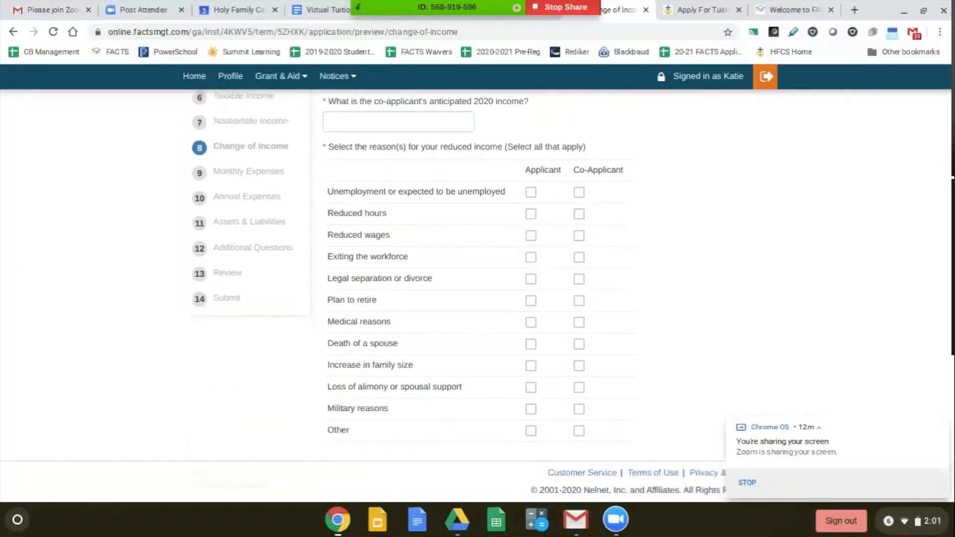
{"action": "left_click", "coordinate": [531, 431]}
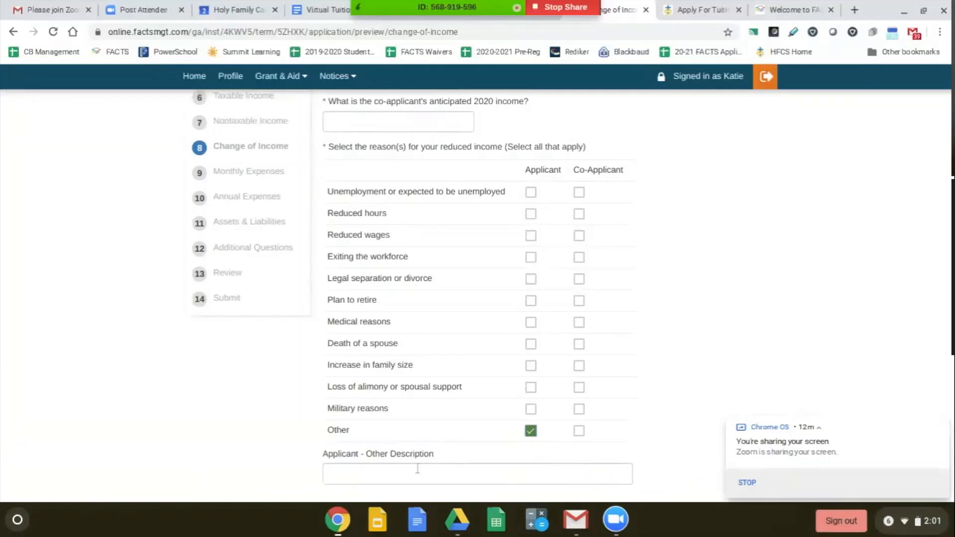
{"action": "left_click", "coordinate": [532, 433]}
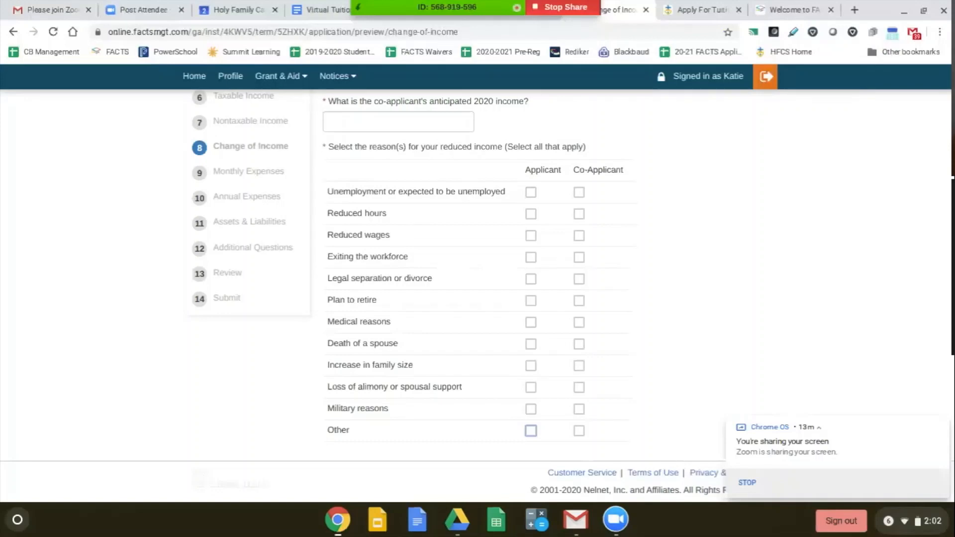
Step: Open the Monthly Expenses section, review the housing questions, and enter 0 for monthly home equity loan payments
{"action": "left_click", "coordinate": [261, 180]}
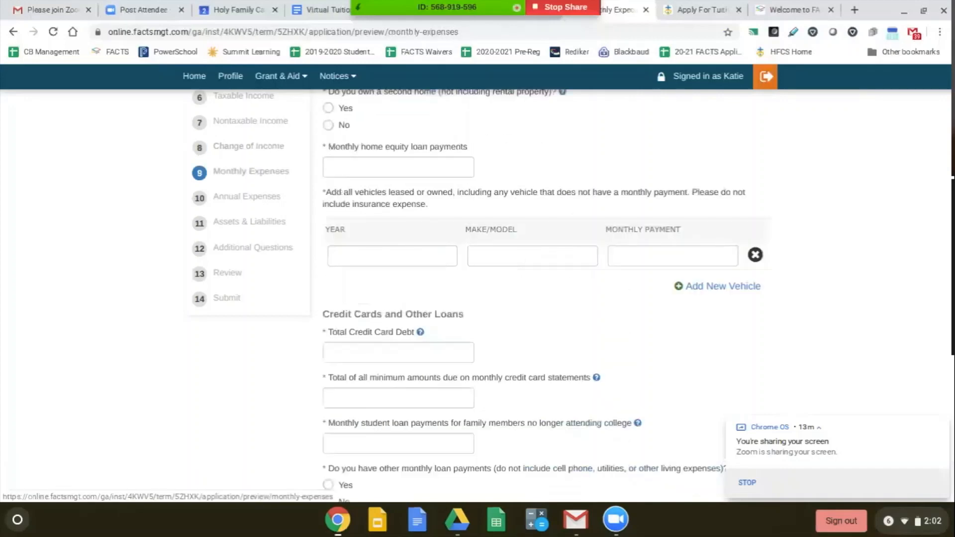
{"action": "scroll", "coordinate": [476, 284], "scroll_direction": "up", "scroll_amount": 4}
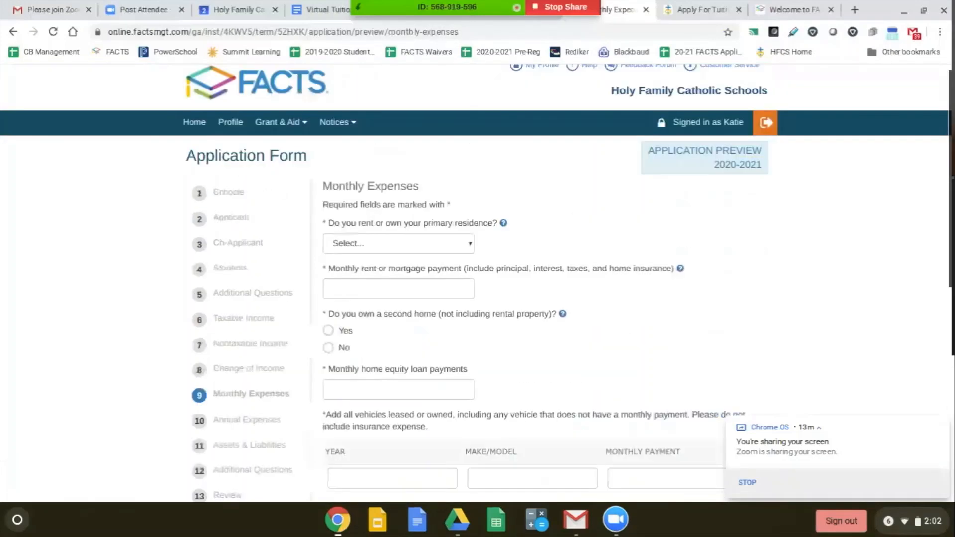
{"action": "scroll", "coordinate": [477, 283], "scroll_direction": "down", "scroll_amount": 2}
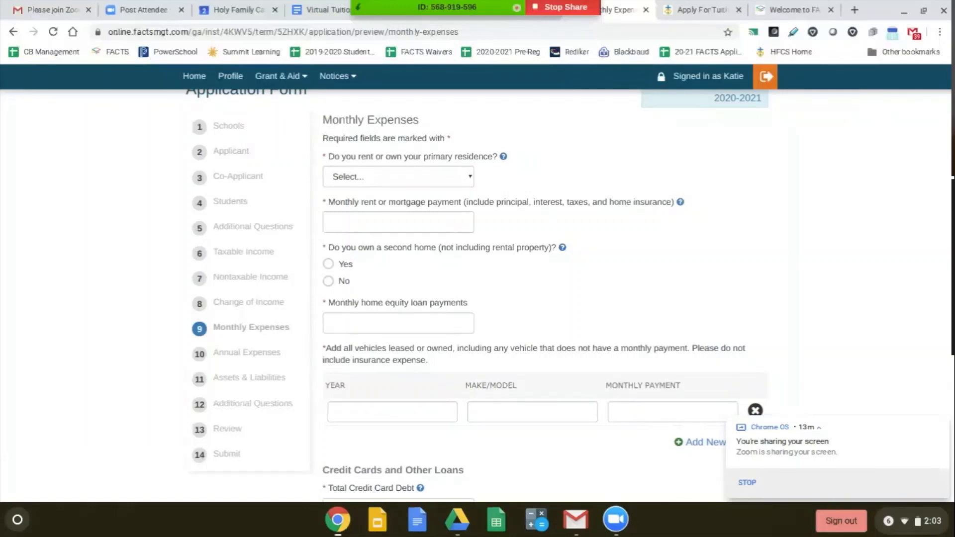
{"action": "left_click", "coordinate": [406, 321]}
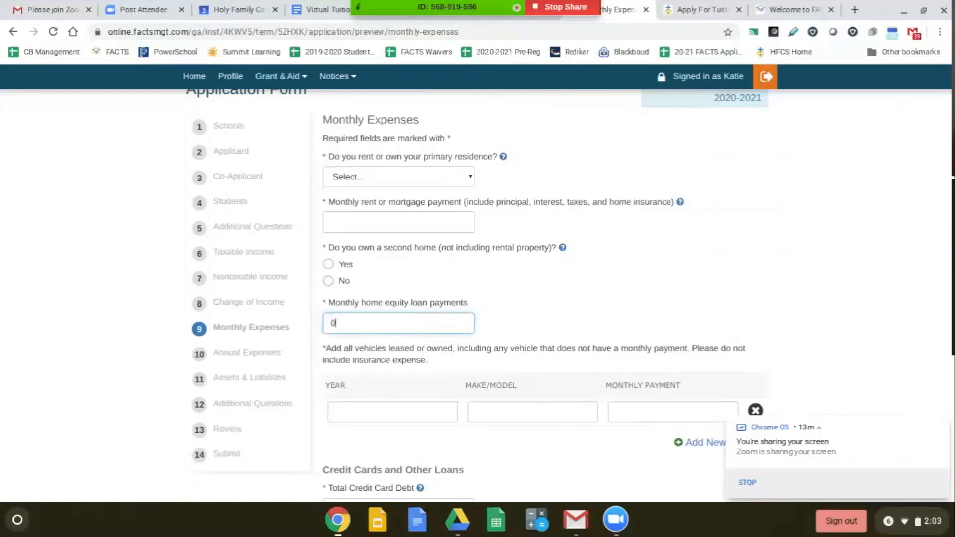
Step: Review the Monthly Expenses fields for vehicles, credit cards, loans, alimony, child support and health insurance premiums
{"action": "scroll", "coordinate": [945, 339], "scroll_direction": "down", "scroll_amount": 3}
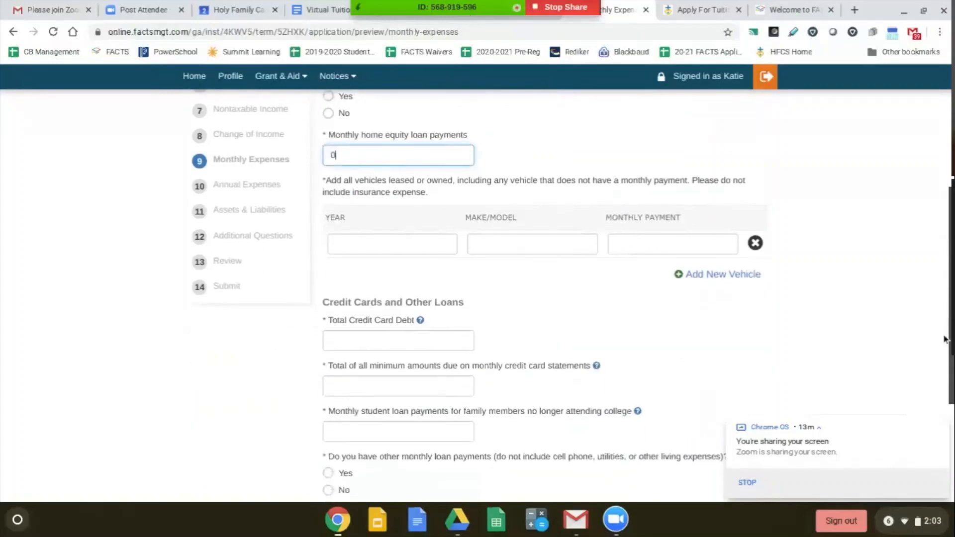
{"action": "scroll", "coordinate": [945, 343], "scroll_direction": "down", "scroll_amount": 1}
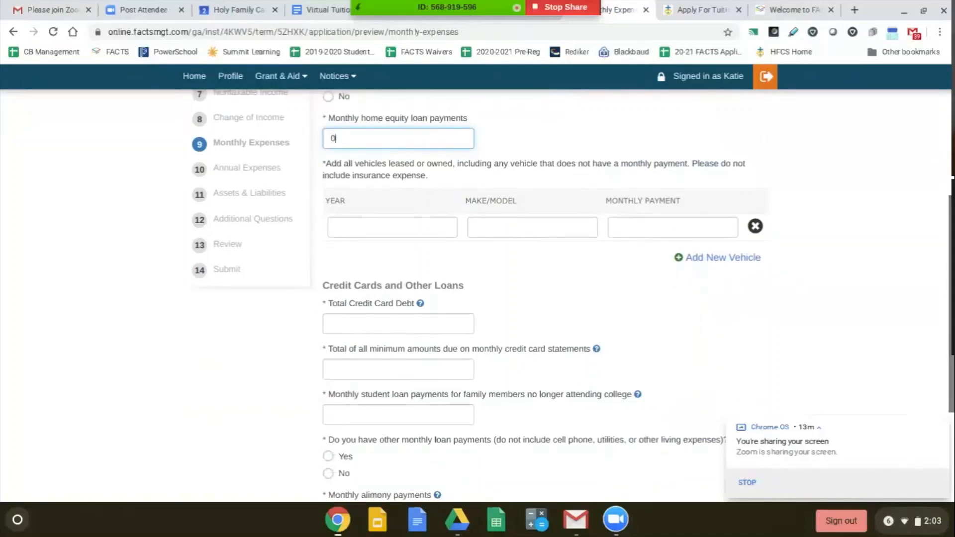
{"action": "scroll", "coordinate": [950, 375], "scroll_direction": "down", "scroll_amount": 3}
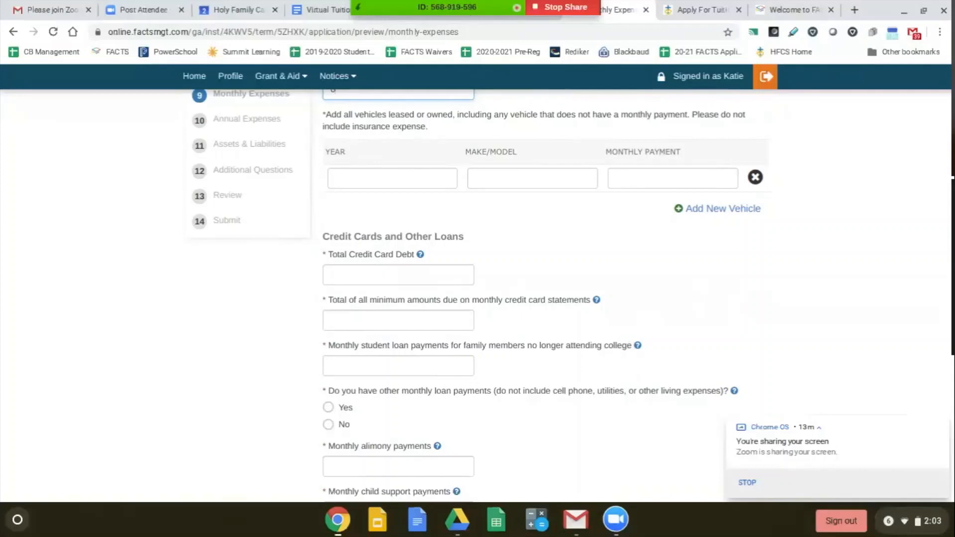
{"action": "scroll", "coordinate": [943, 323], "scroll_direction": "down", "scroll_amount": 2}
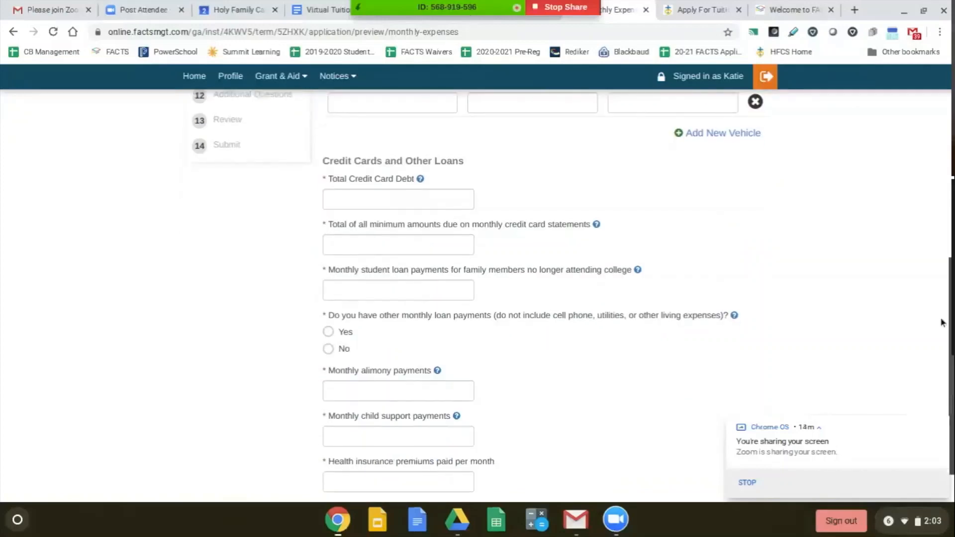
{"action": "scroll", "coordinate": [942, 323], "scroll_direction": "down", "scroll_amount": 1}
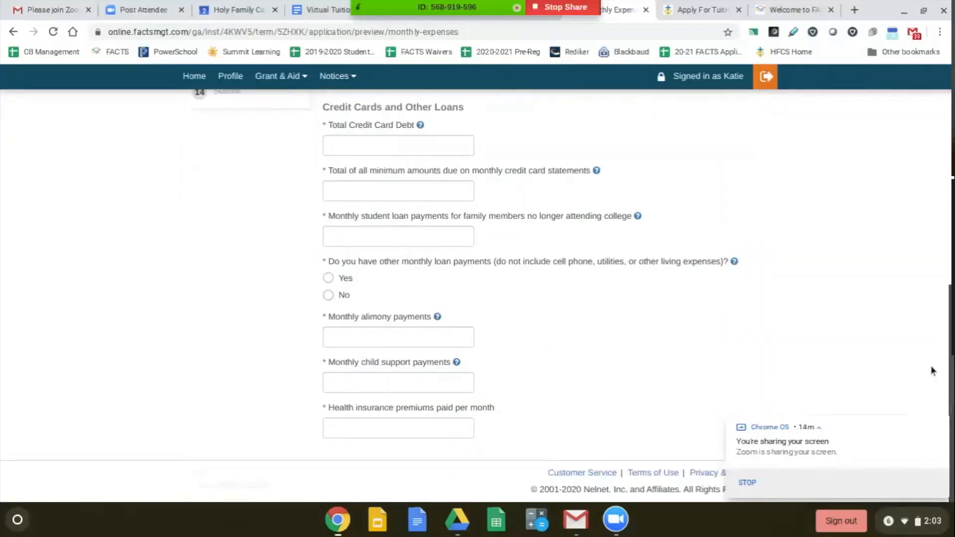
{"action": "scroll", "coordinate": [427, 215], "scroll_direction": "up", "scroll_amount": 4}
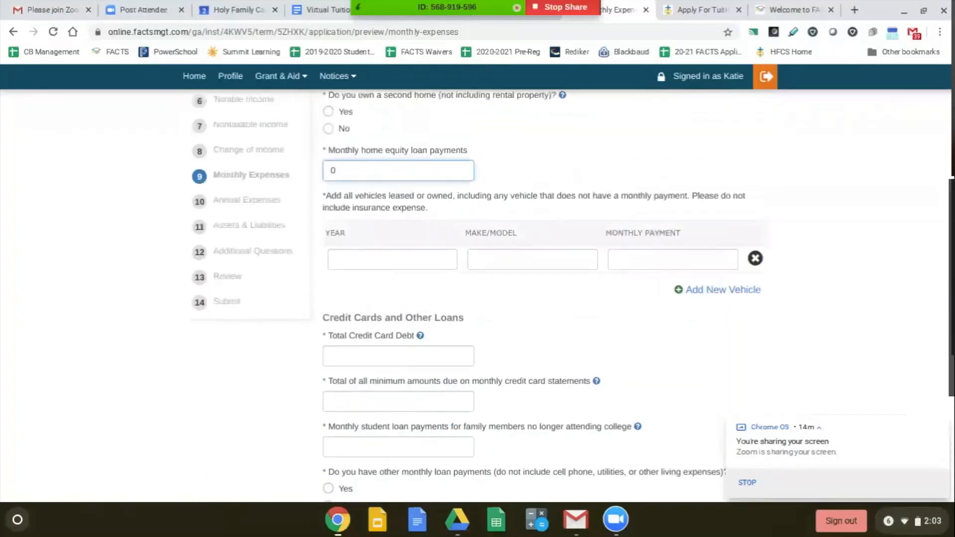
Step: Open the Annual Expenses section and review the vehicle insurance, out-of-pocket medical expenses and charitable contributions fields
{"action": "left_click", "coordinate": [240, 201]}
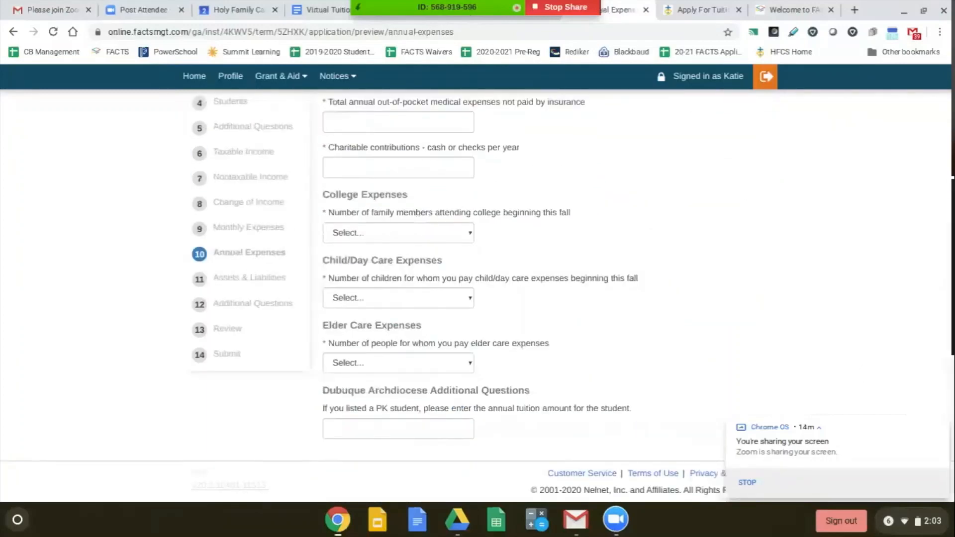
{"action": "scroll", "coordinate": [864, 370], "scroll_direction": "up", "scroll_amount": 3}
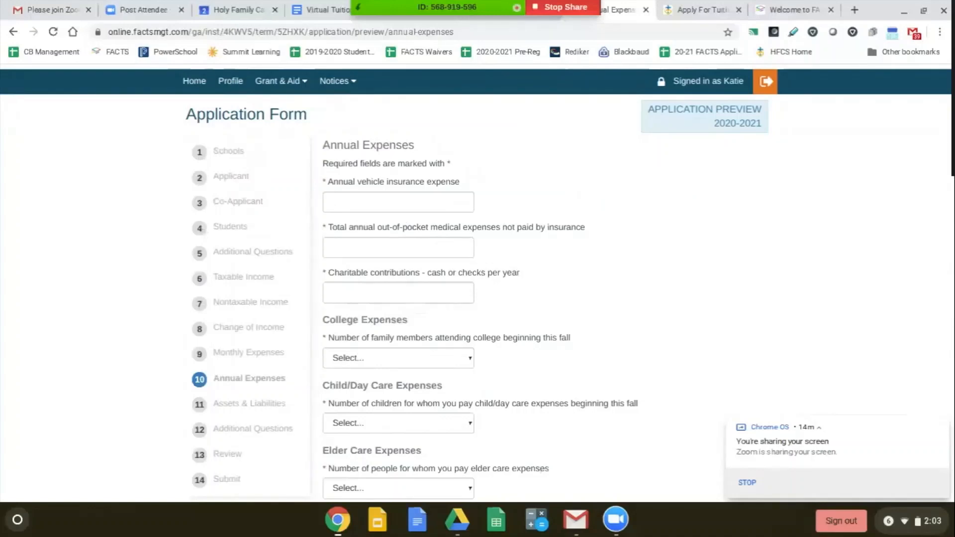
{"action": "left_click", "coordinate": [438, 248]}
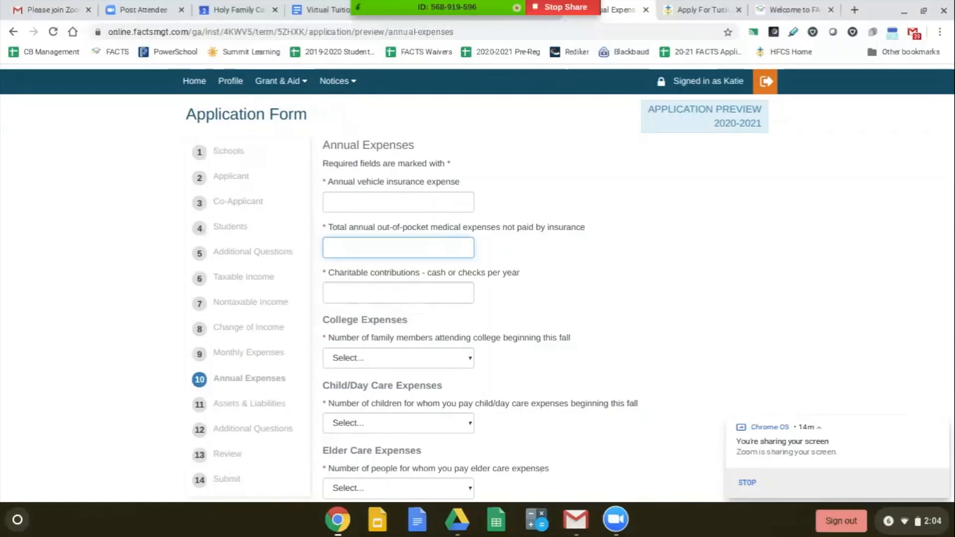
{"action": "left_click", "coordinate": [420, 292]}
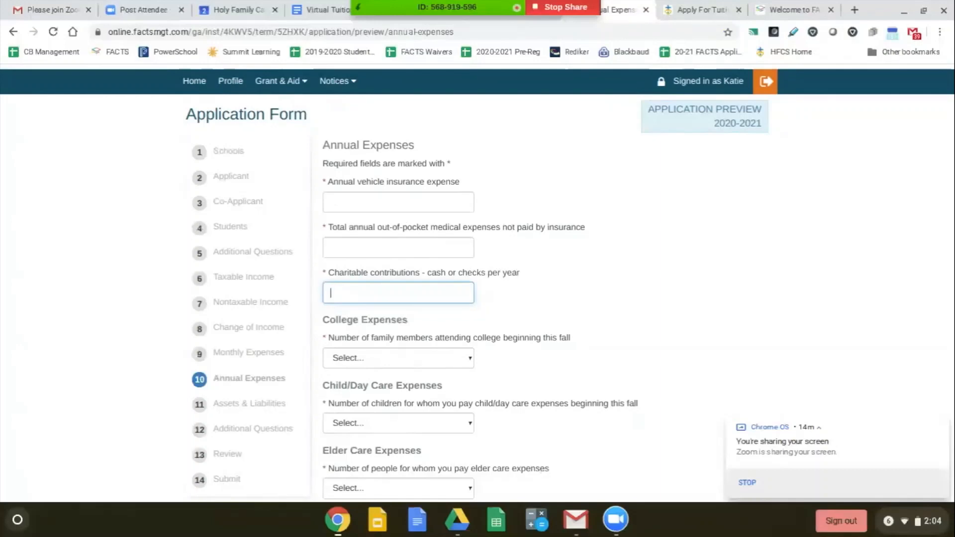
{"action": "left_click", "coordinate": [670, 316]}
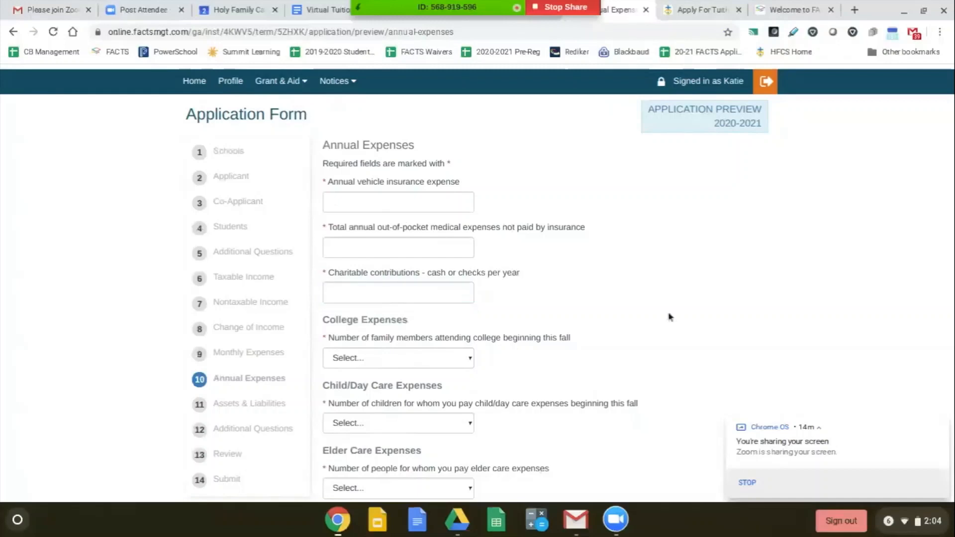
Step: Review the number choices for child/day care expenses, the elder care question and the annual PK tuition field
{"action": "left_click", "coordinate": [438, 422]}
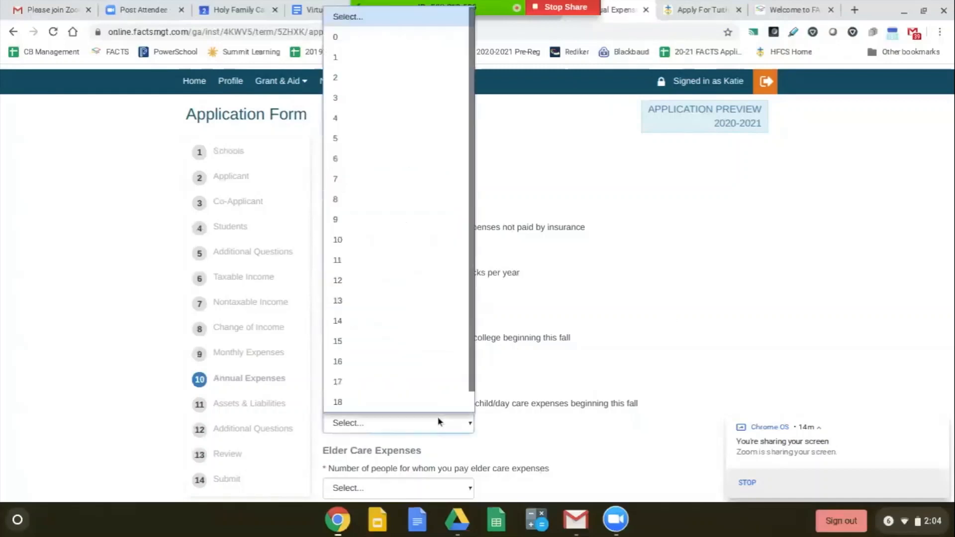
{"action": "left_click", "coordinate": [564, 425]}
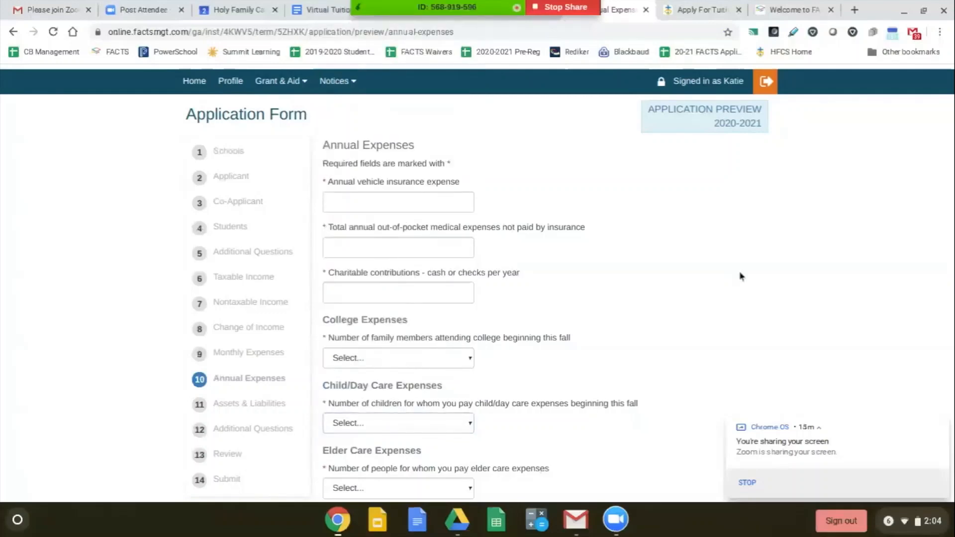
{"action": "scroll", "coordinate": [742, 277], "scroll_direction": "down", "scroll_amount": 3}
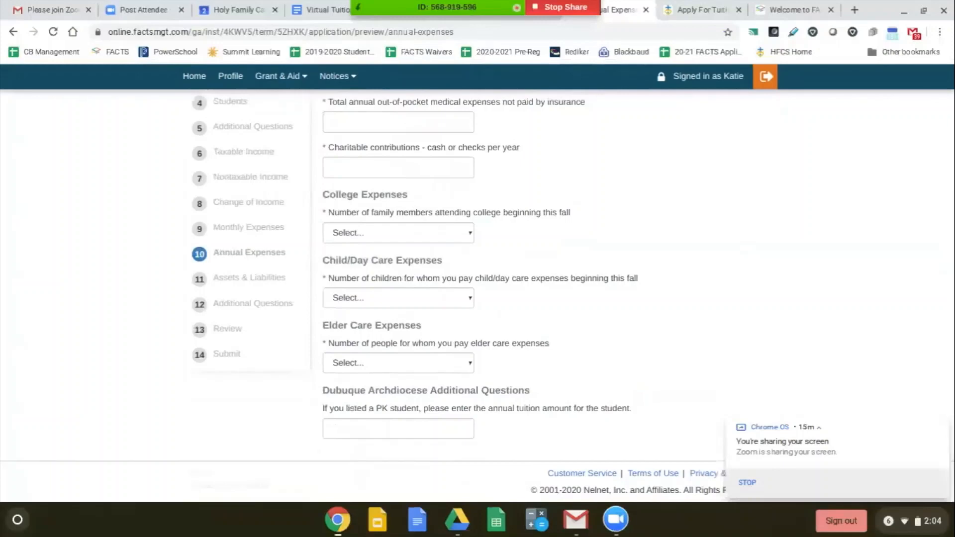
{"action": "left_click", "coordinate": [404, 431]}
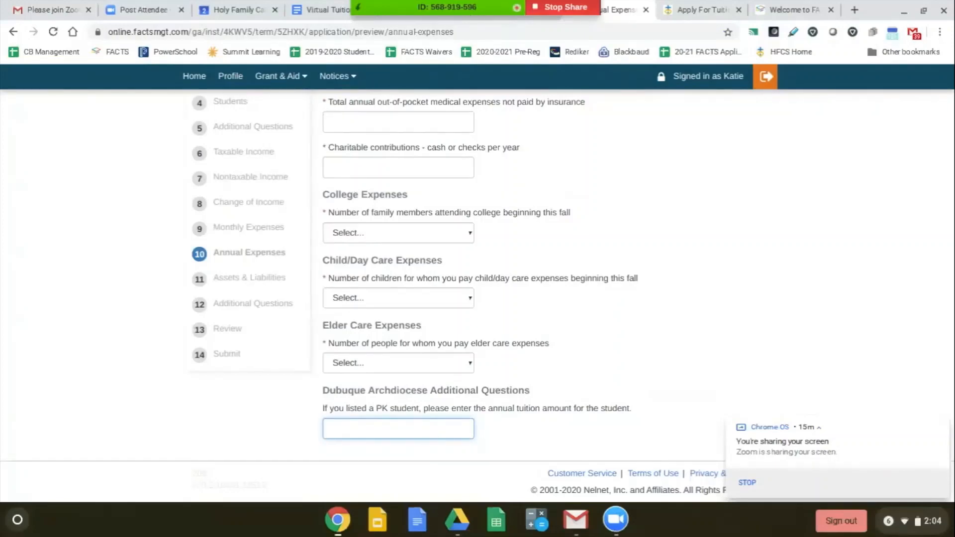
Step: Open the Assets & Liabilities section, view the help text for 529 plan accounts, and review the retirement and home value questions
{"action": "left_click", "coordinate": [253, 284]}
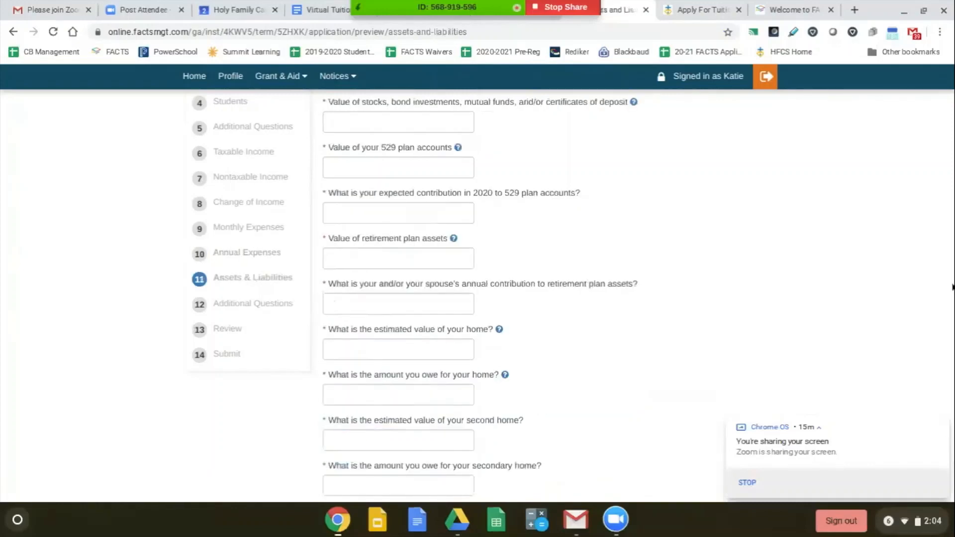
{"action": "scroll", "coordinate": [951, 276], "scroll_direction": "up", "scroll_amount": 2}
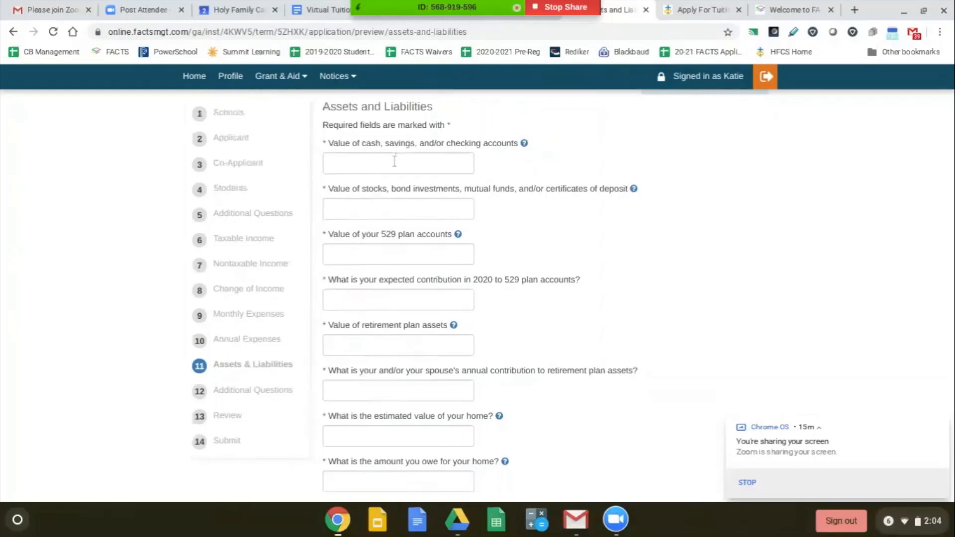
{"action": "left_click", "coordinate": [388, 256]}
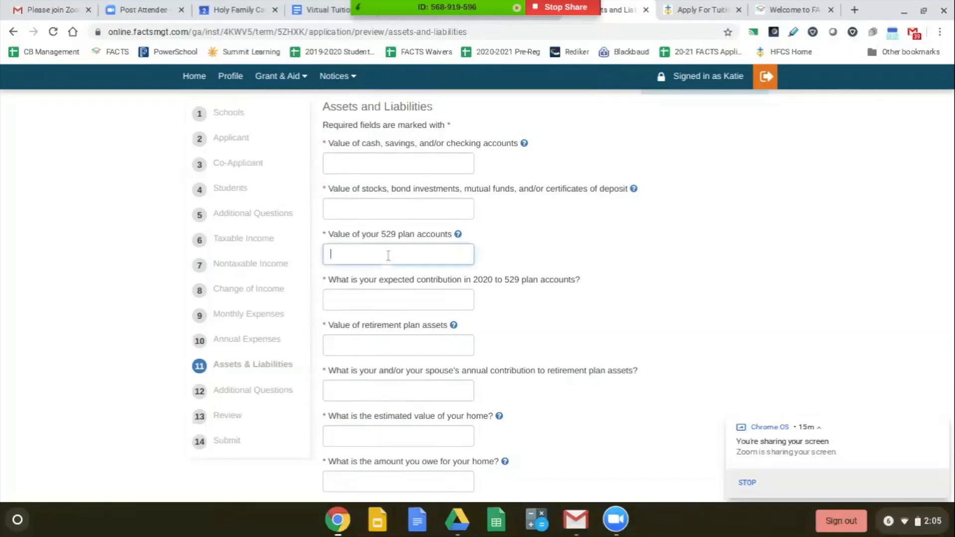
{"action": "left_click", "coordinate": [458, 235]}
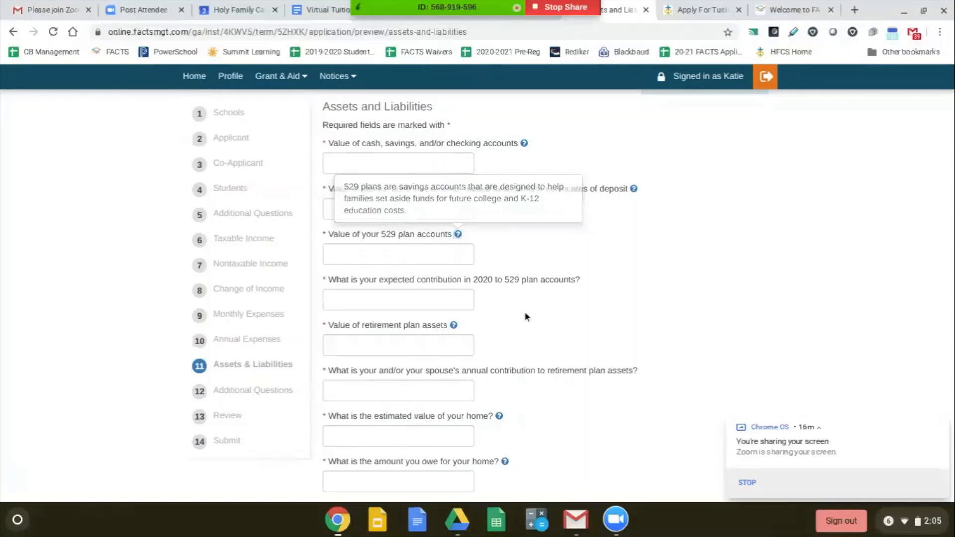
{"action": "scroll", "coordinate": [951, 299], "scroll_direction": "down", "scroll_amount": 2}
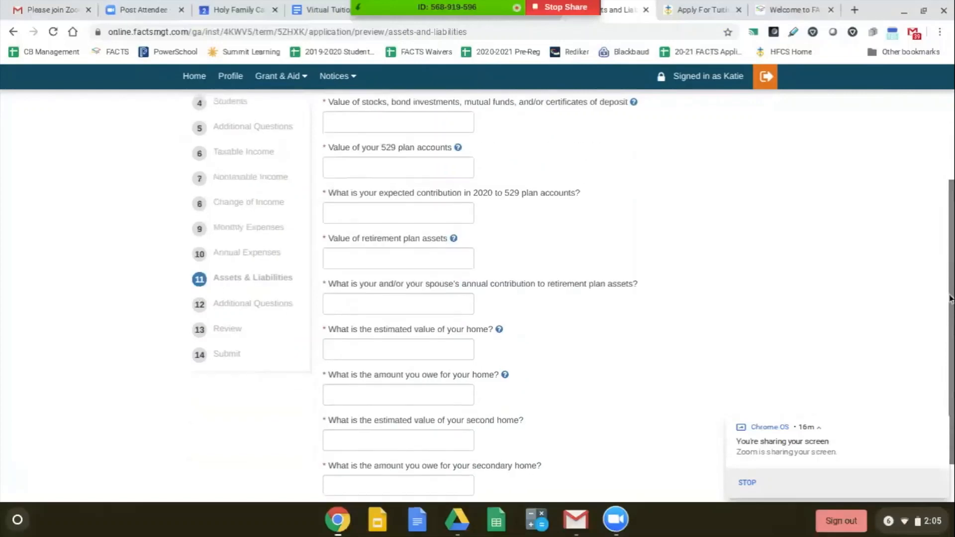
{"action": "scroll", "coordinate": [940, 343], "scroll_direction": "down", "scroll_amount": 2}
{"action": "scroll", "coordinate": [938, 326], "scroll_direction": "up", "scroll_amount": 1}
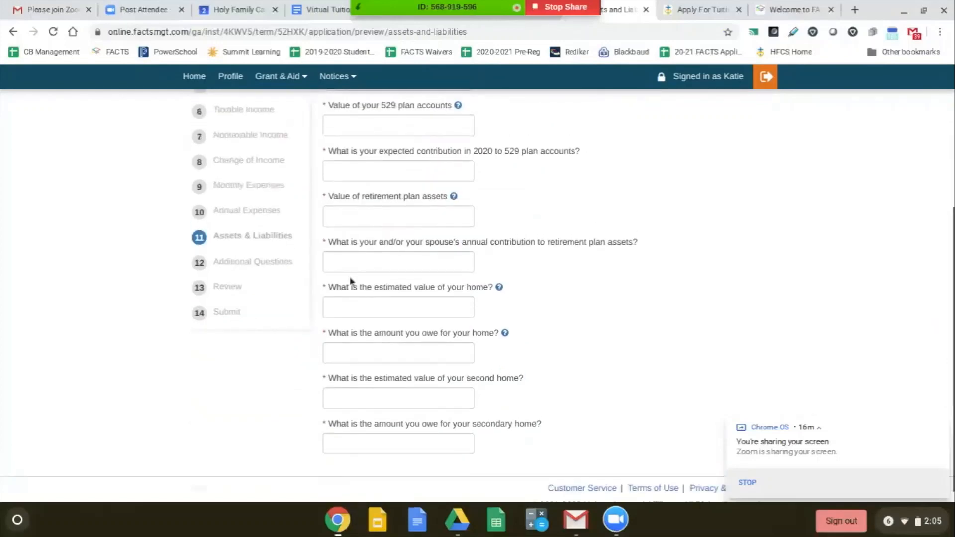
Step: View the comment box in the final Additional Questions section, and look through the whole Review summary of the application
{"action": "left_click", "coordinate": [245, 262]}
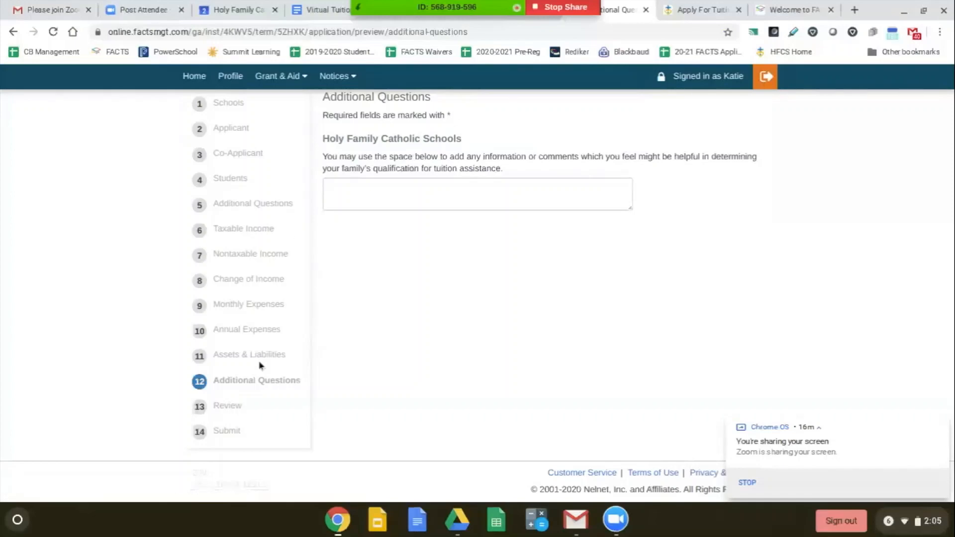
{"action": "left_click", "coordinate": [225, 414]}
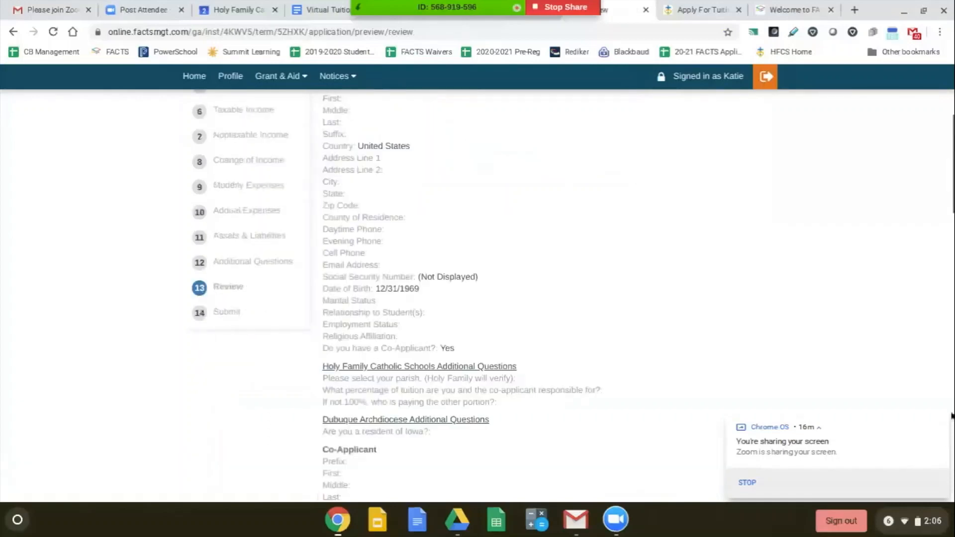
{"action": "left_click_drag", "start_coordinate": [950, 161], "coordinate": [951, 134]}
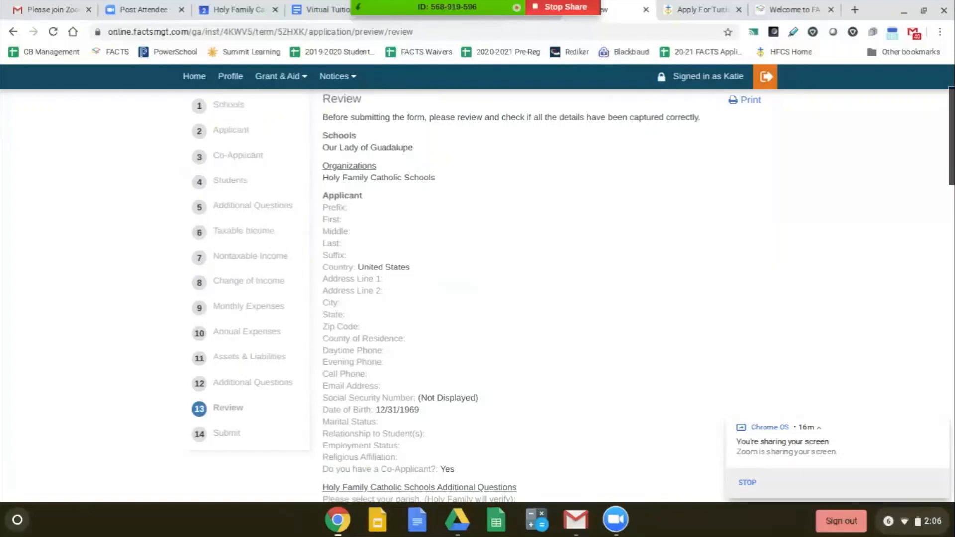
{"action": "left_click_drag", "start_coordinate": [949, 136], "coordinate": [935, 474]}
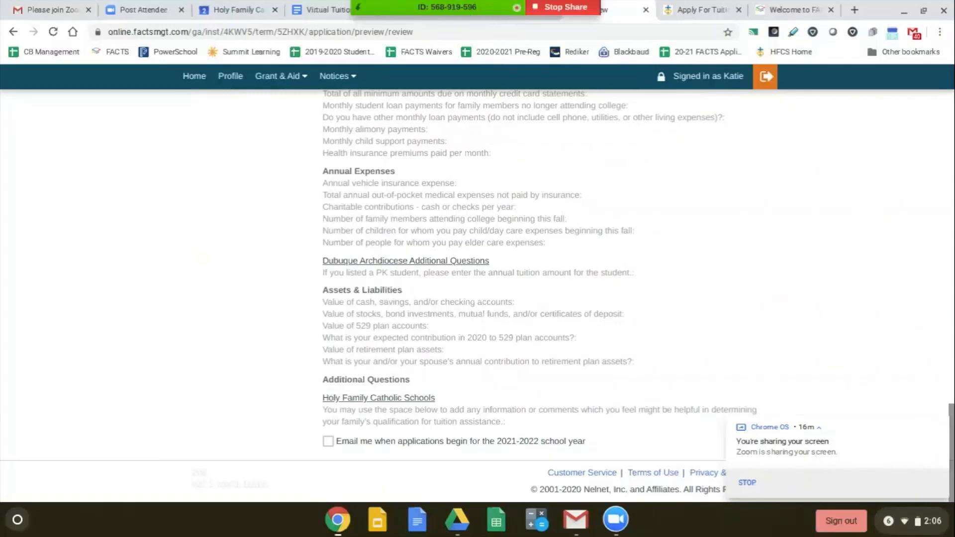
{"action": "scroll", "coordinate": [600, 184], "scroll_direction": "up", "scroll_amount": 20}
{"action": "scroll", "coordinate": [600, 184], "scroll_direction": "down", "scroll_amount": 2}
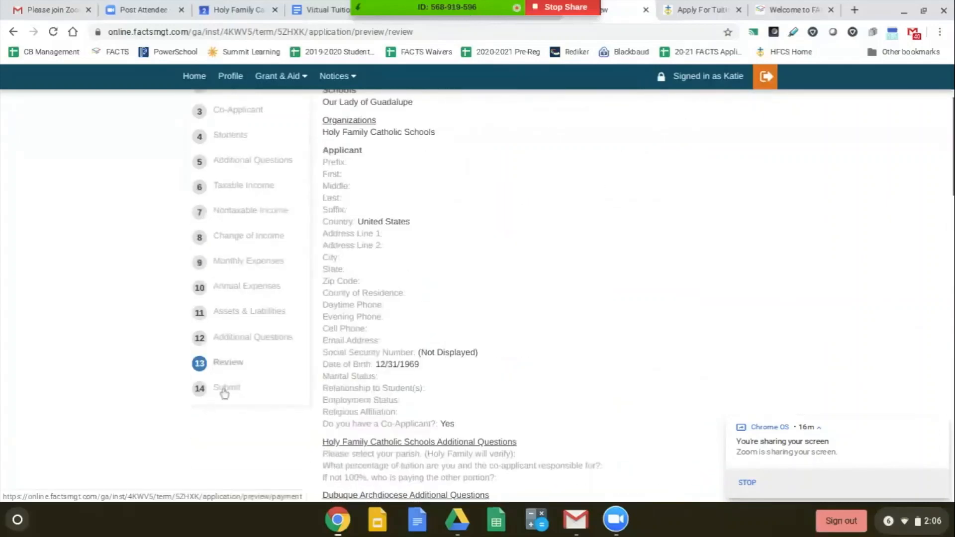
Step: Open the Submit section to examine the application fee, payment disclosure and terms notice
{"action": "left_click", "coordinate": [225, 393]}
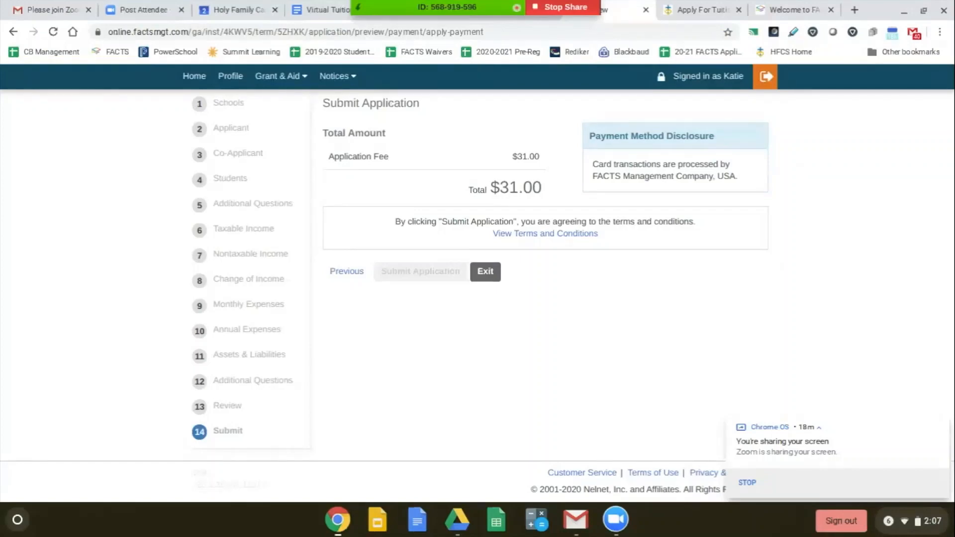
Step: Switch to the Virtual Tuition Assistance Meeting document in Google Docs to check the meeting notes
{"action": "left_click", "coordinate": [237, 10]}
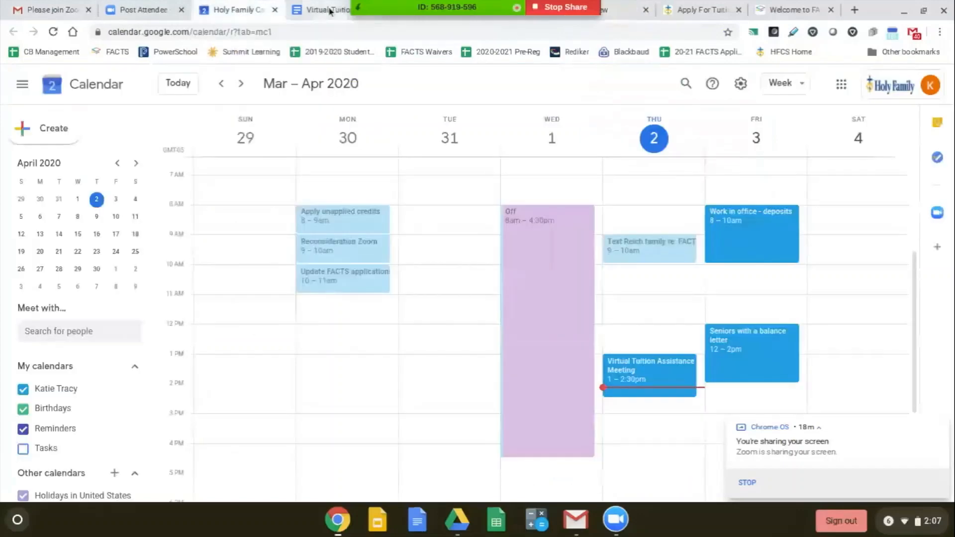
{"action": "left_click", "coordinate": [330, 11]}
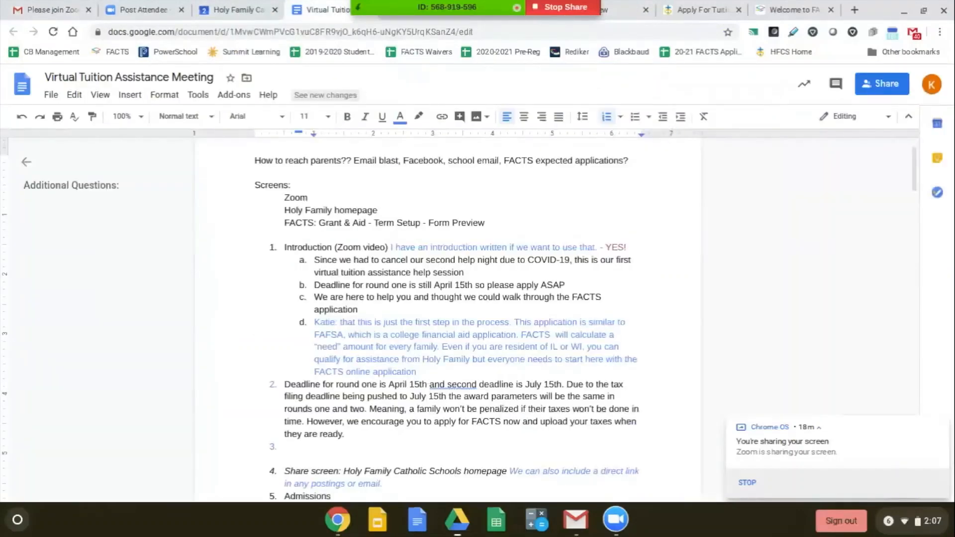
Step: Show the FACTS Welcome page with its sign-in and register options, and bring up the Zoom meeting window
{"action": "left_click", "coordinate": [804, 10]}
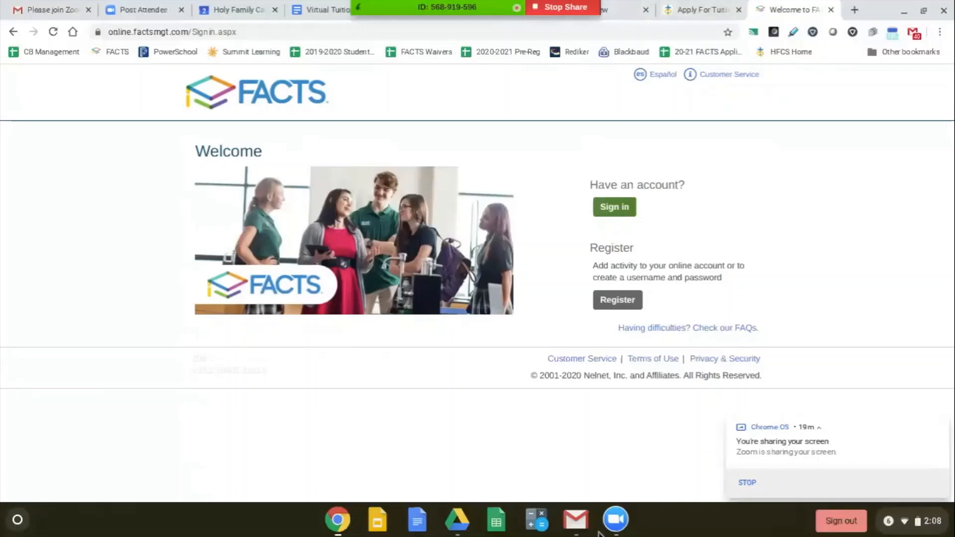
{"action": "left_click", "coordinate": [617, 519]}
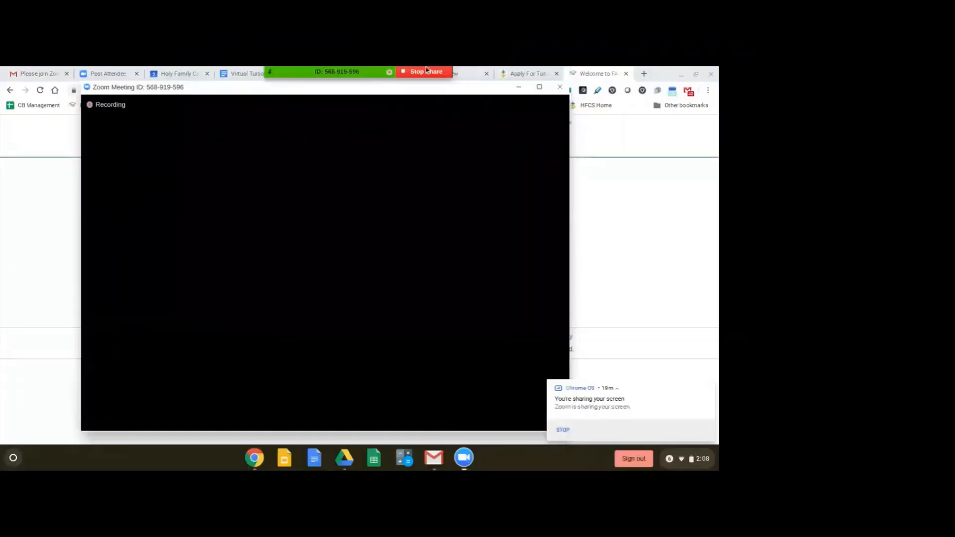